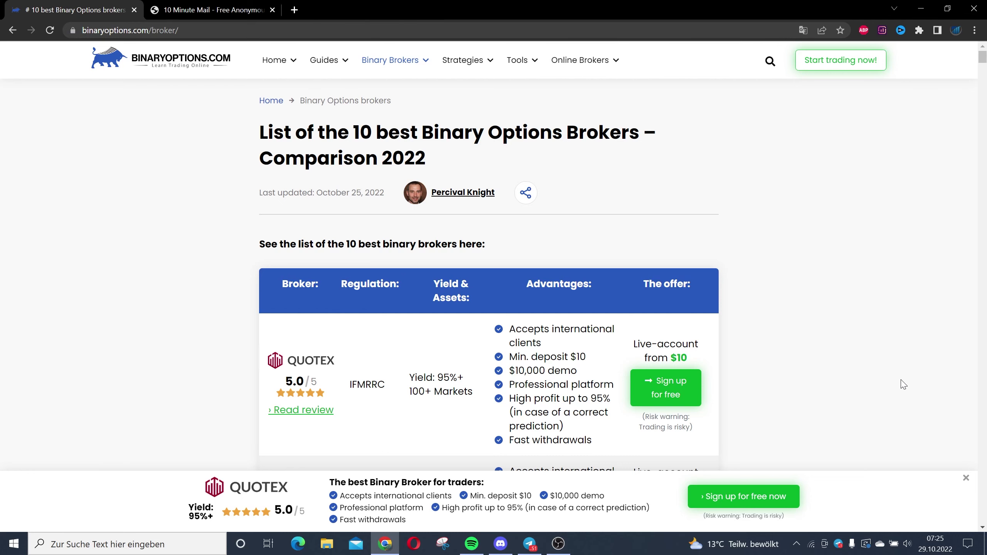
{"action": "scroll", "coordinate": [176, 293], "scroll_direction": "down", "scroll_amount": 1}
{"action": "scroll", "coordinate": [151, 267], "scroll_direction": "up", "scroll_amount": 1}
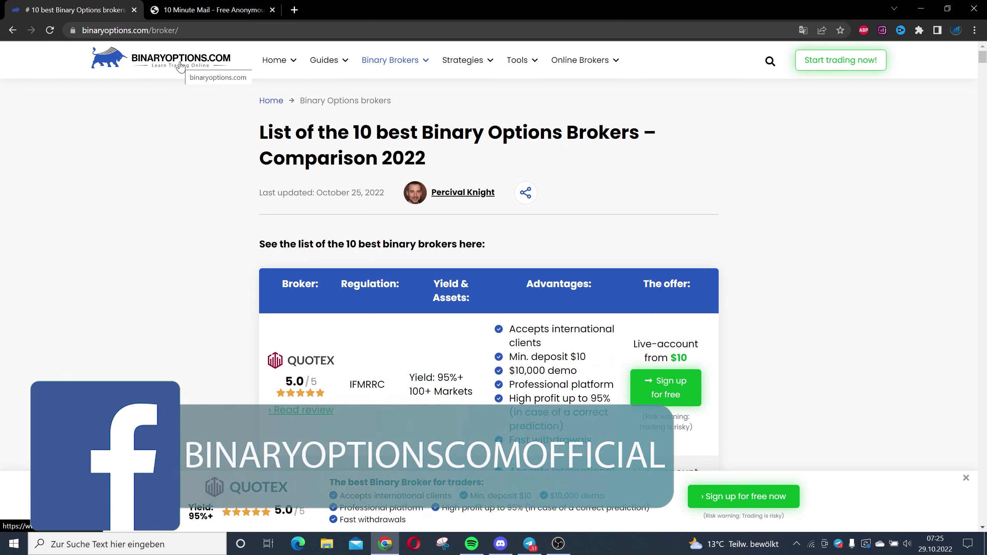
- From binaryoptions.com reach the best-brokers list and open the Pocket Option demo from it
{"action": "left_click", "coordinate": [180, 66]}
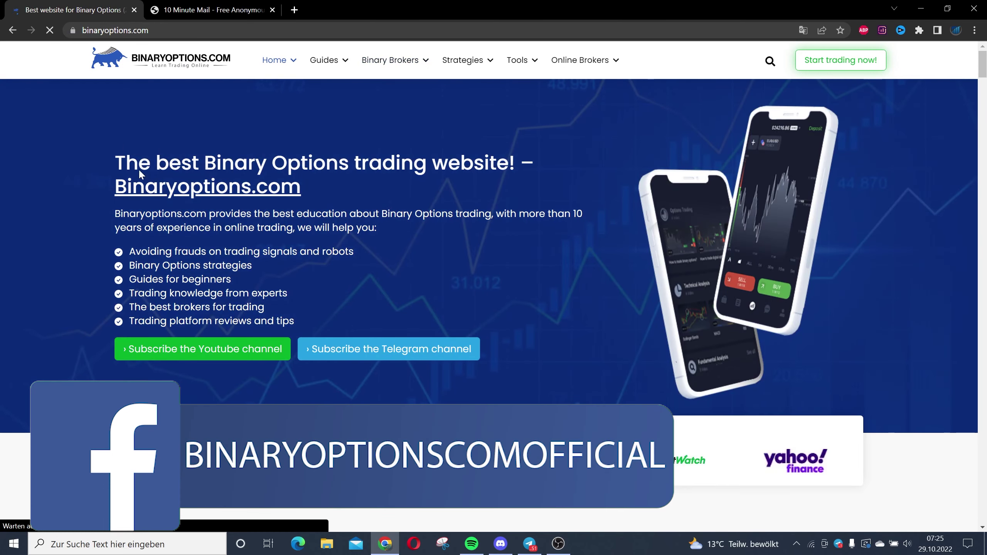
{"action": "scroll", "coordinate": [386, 368], "scroll_direction": "down", "scroll_amount": 1}
{"action": "scroll", "coordinate": [407, 305], "scroll_direction": "down", "scroll_amount": 2}
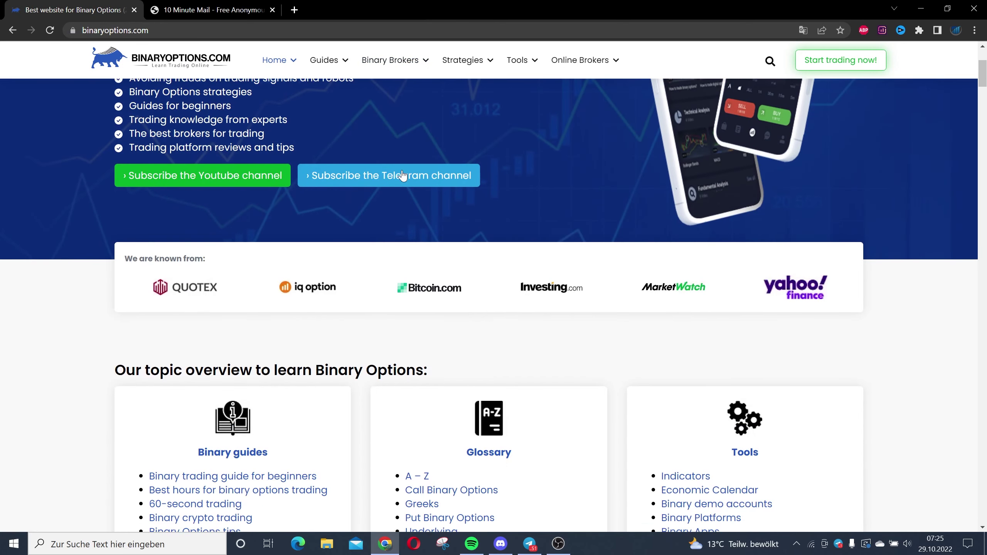
{"action": "scroll", "coordinate": [370, 278], "scroll_direction": "down", "scroll_amount": 1}
{"action": "scroll", "coordinate": [282, 234], "scroll_direction": "down", "scroll_amount": 3}
{"action": "scroll", "coordinate": [321, 261], "scroll_direction": "down", "scroll_amount": 2}
{"action": "scroll", "coordinate": [343, 266], "scroll_direction": "down", "scroll_amount": 2}
{"action": "scroll", "coordinate": [341, 265], "scroll_direction": "down", "scroll_amount": 1}
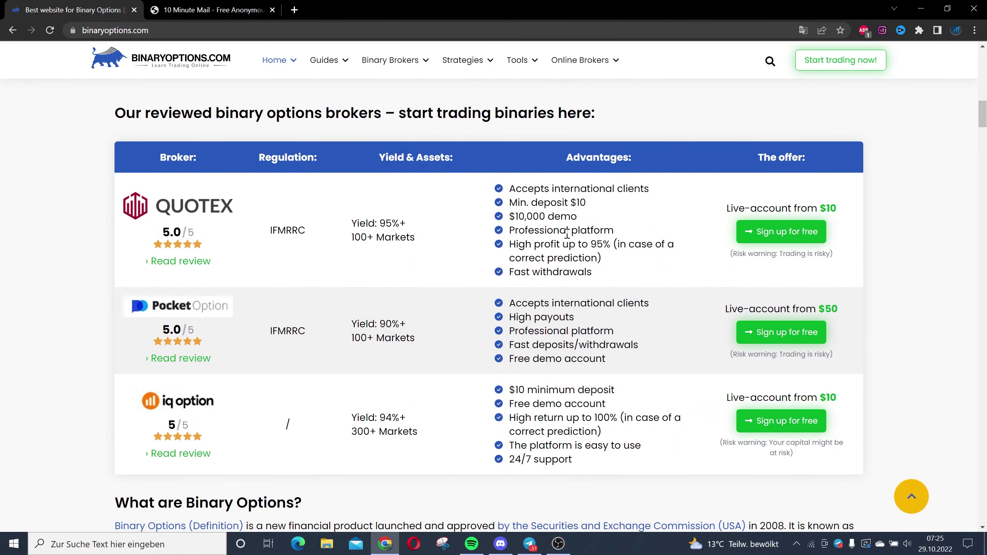
{"action": "mouse_move", "coordinate": [390, 60]}
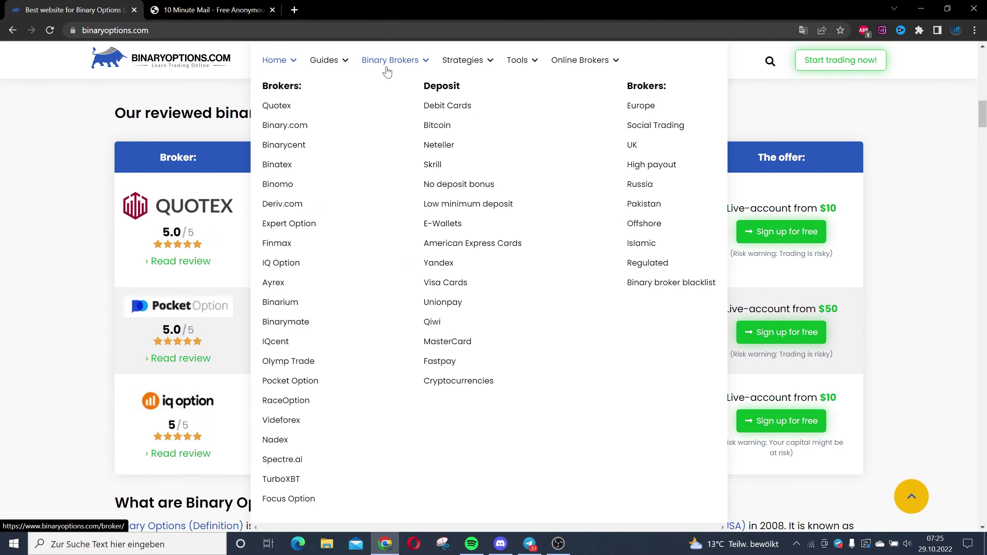
{"action": "left_click", "coordinate": [385, 67]}
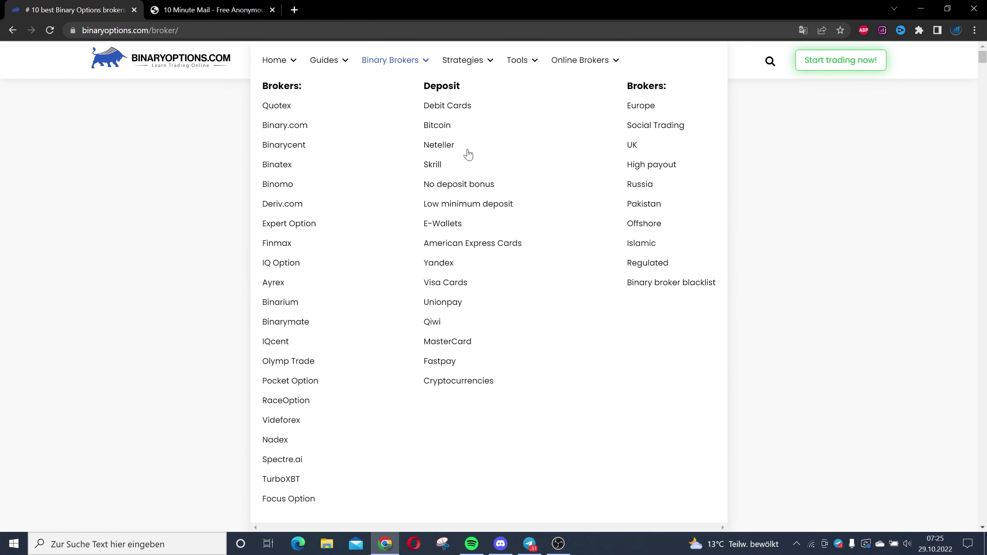
{"action": "scroll", "coordinate": [332, 249], "scroll_direction": "down", "scroll_amount": 1}
{"action": "scroll", "coordinate": [352, 241], "scroll_direction": "down", "scroll_amount": 1}
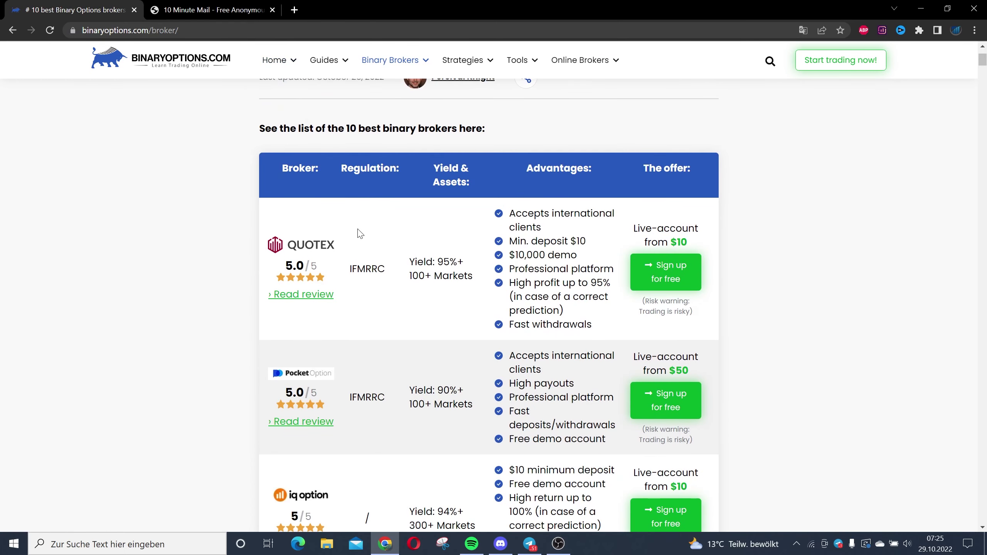
{"action": "scroll", "coordinate": [363, 239], "scroll_direction": "down", "scroll_amount": 1}
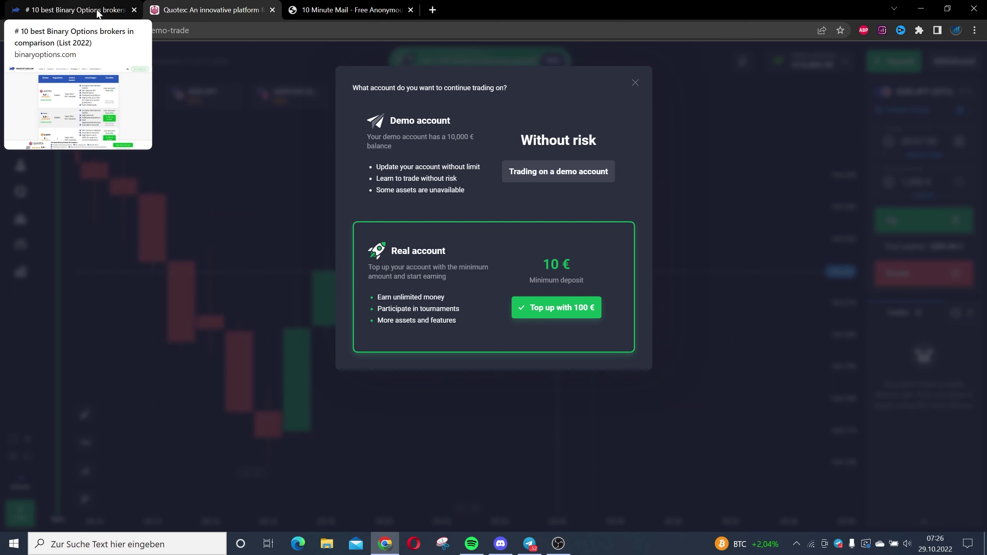
{"action": "left_click", "coordinate": [90, 96]}
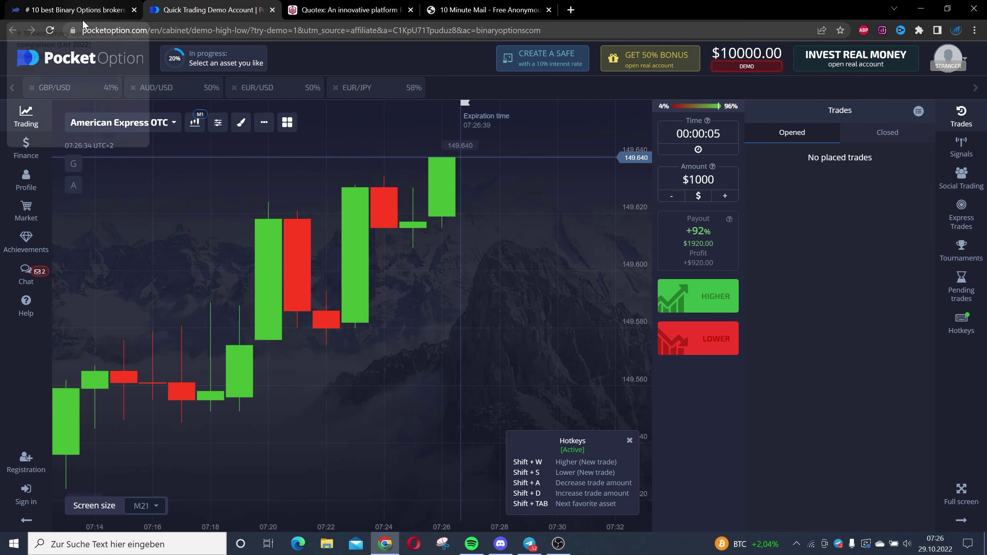
- Switch between the broker comparison, Pocket Option demo and Quotex tabs, ending on Quotex
{"action": "left_click", "coordinate": [106, 8]}
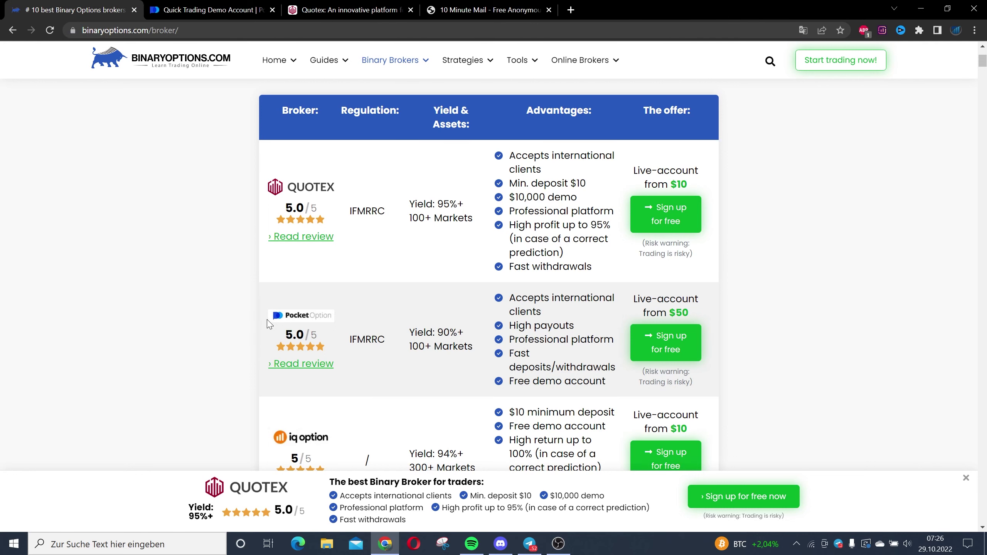
{"action": "left_click", "coordinate": [185, 9]}
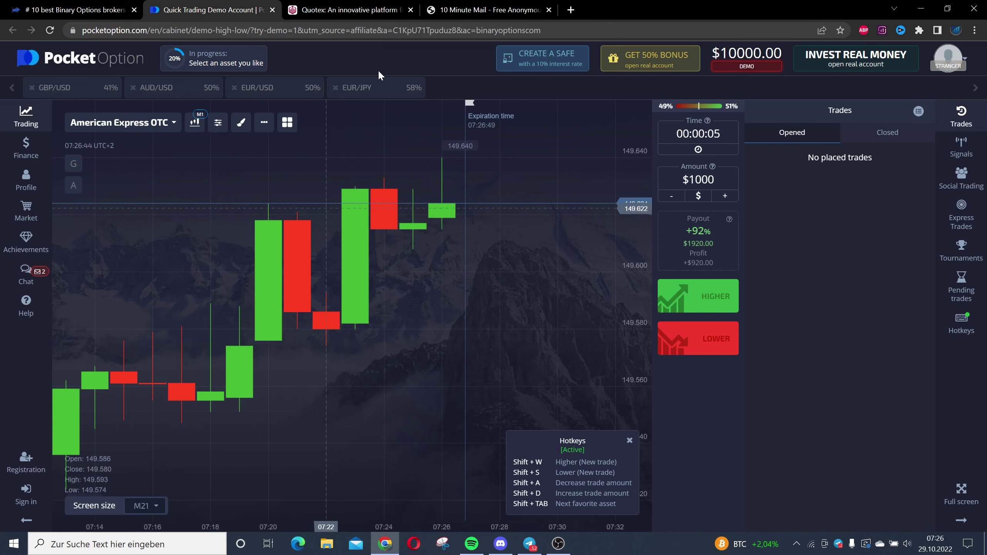
{"action": "left_click", "coordinate": [372, 10]}
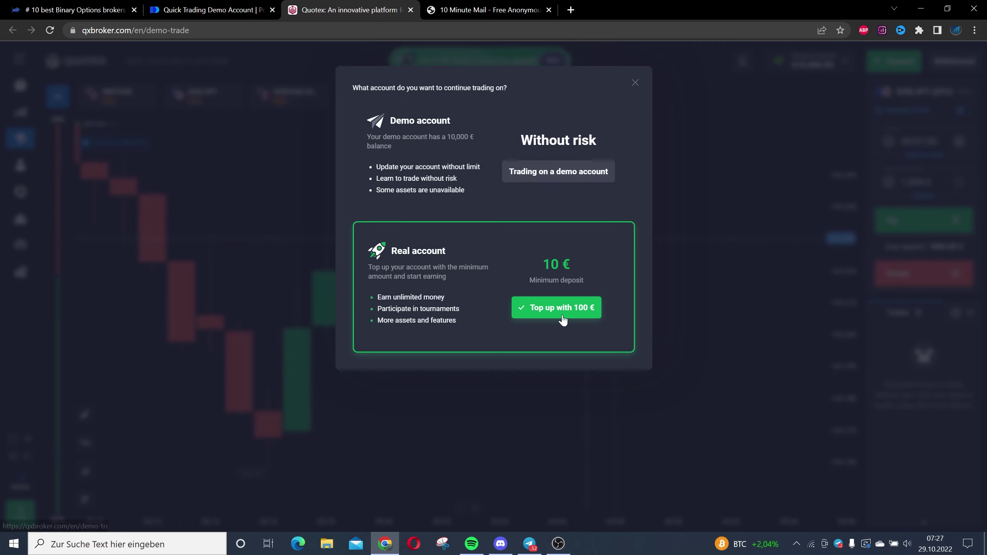
- Continue on the Quotex demo account, check the €10,000 demo balance, then return to Pocket Option
{"action": "left_click", "coordinate": [564, 179]}
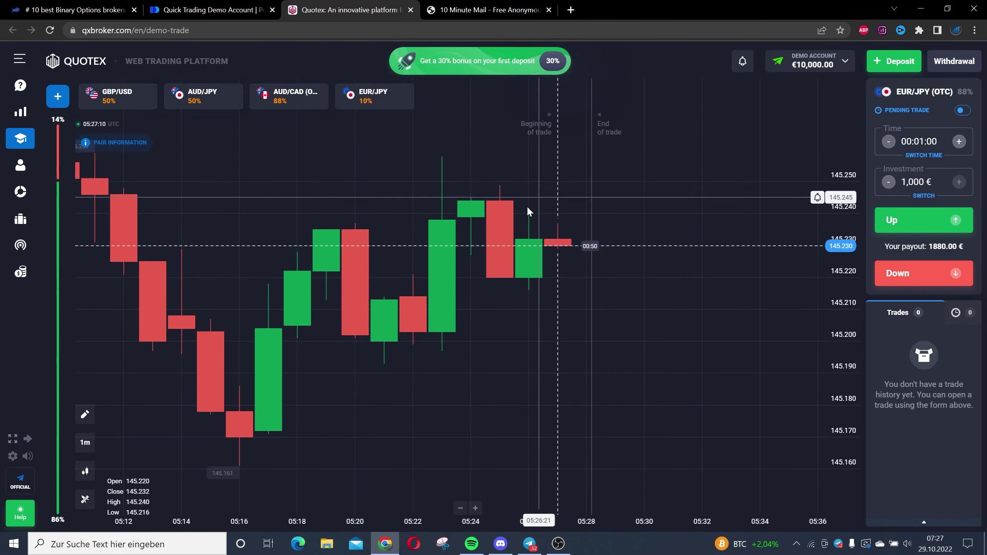
{"action": "mouse_move", "coordinate": [494, 288]}
{"action": "left_mouse_down"}
{"action": "mouse_move", "coordinate": [561, 265]}
{"action": "mouse_move", "coordinate": [685, 273]}
{"action": "mouse_move", "coordinate": [573, 286]}
{"action": "mouse_move", "coordinate": [743, 189]}
{"action": "left_mouse_up"}
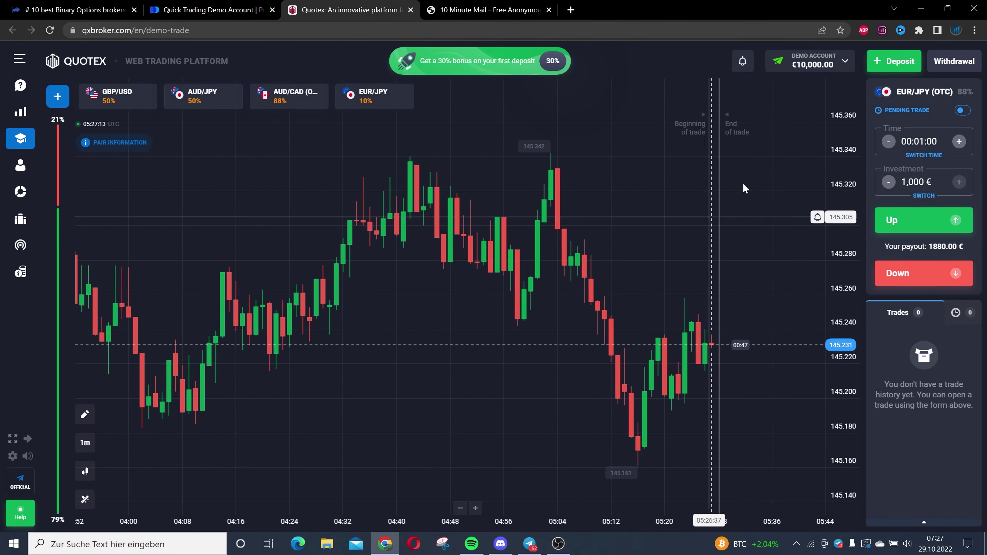
{"action": "left_click", "coordinate": [823, 71]}
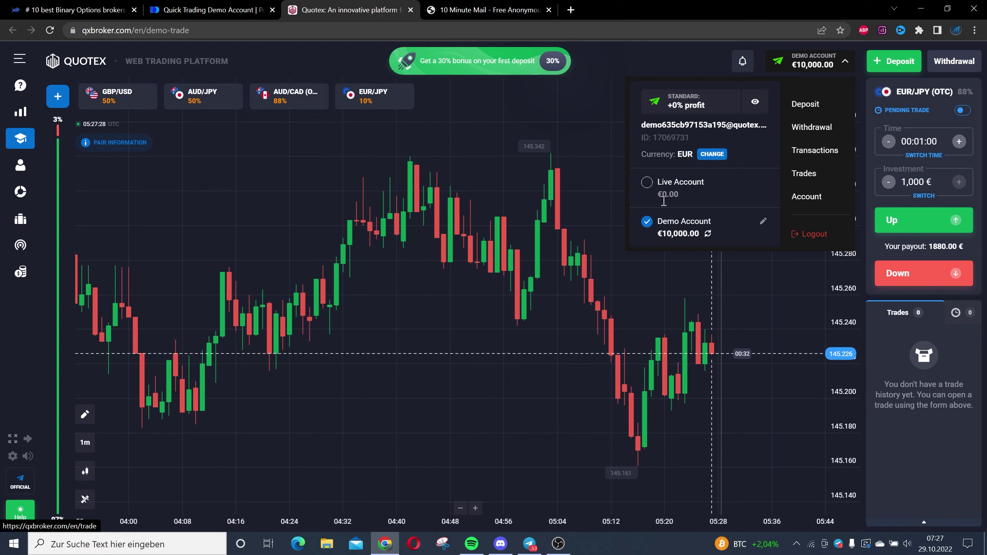
{"action": "left_click", "coordinate": [271, 227]}
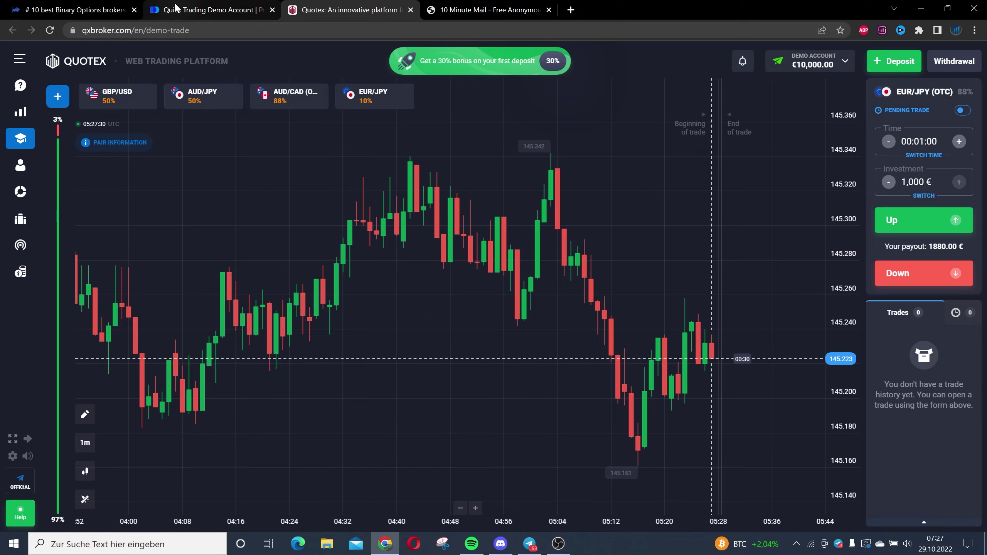
{"action": "left_click", "coordinate": [209, 10]}
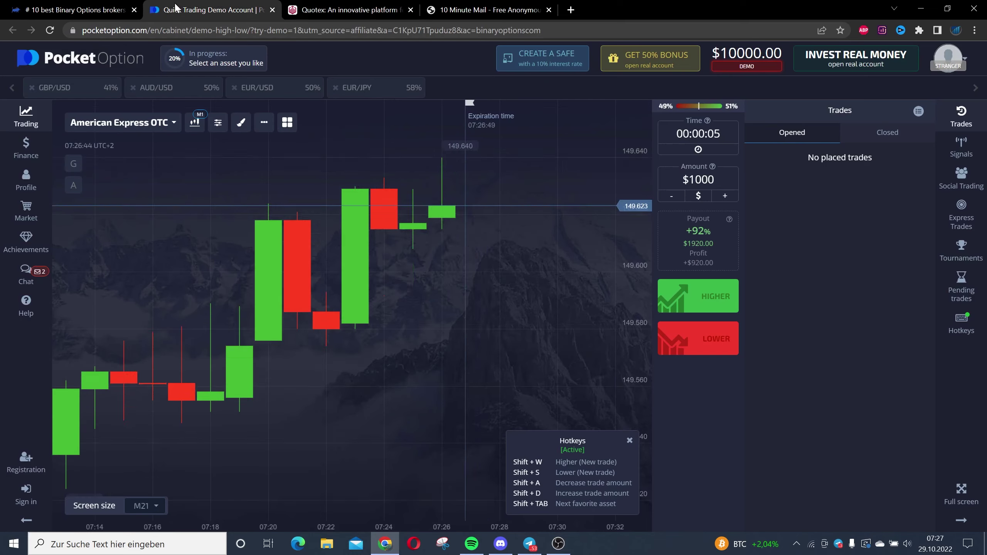
- Hide the trades panel and browse the asset list's currency, crypto and commodity categories
{"action": "left_click", "coordinate": [961, 117]}
{"action": "scroll", "coordinate": [463, 236], "scroll_direction": "down", "scroll_amount": 3}
{"action": "scroll", "coordinate": [521, 241], "scroll_direction": "down", "scroll_amount": 3}
{"action": "scroll", "coordinate": [556, 231], "scroll_direction": "down", "scroll_amount": 3}
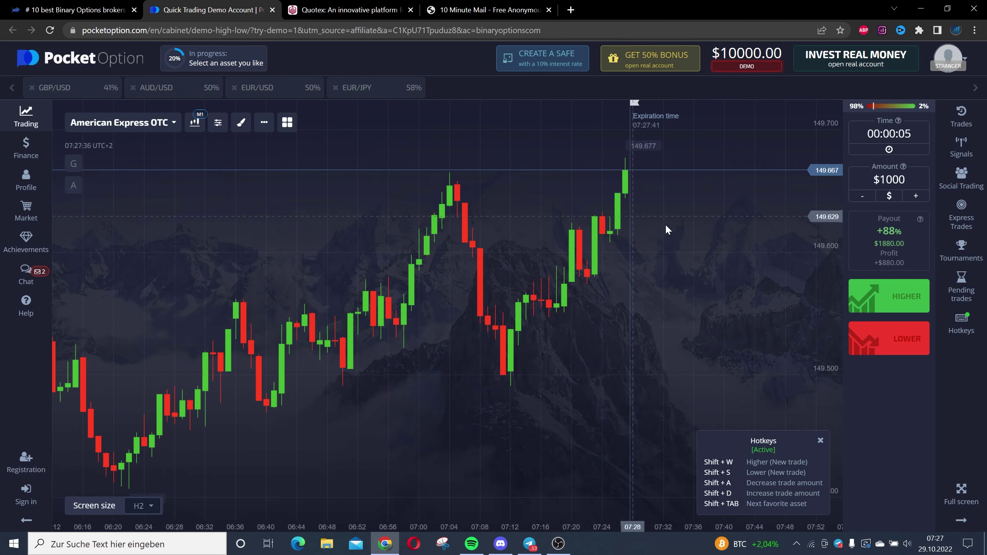
{"action": "left_click_drag", "start_coordinate": [688, 222], "coordinate": [766, 232]}
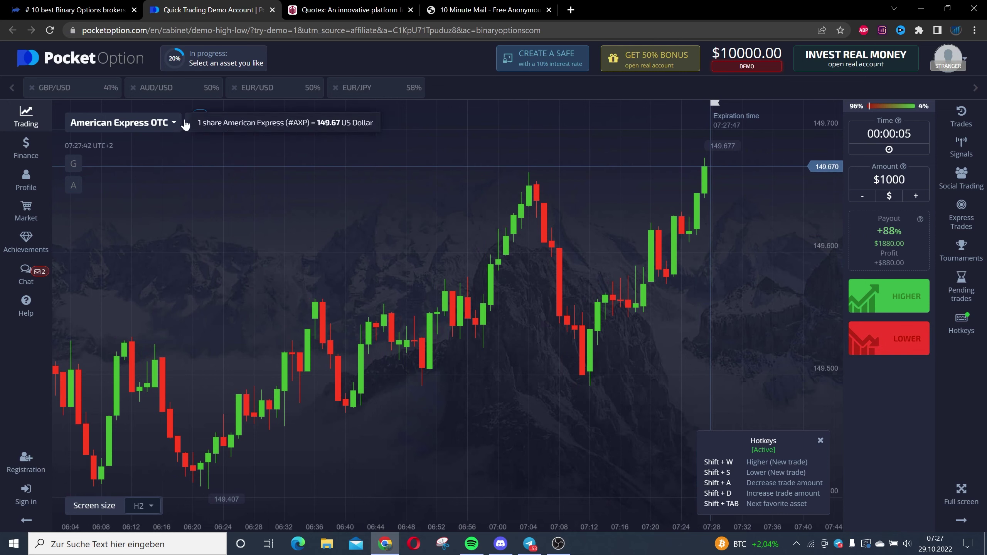
{"action": "left_click", "coordinate": [139, 123]}
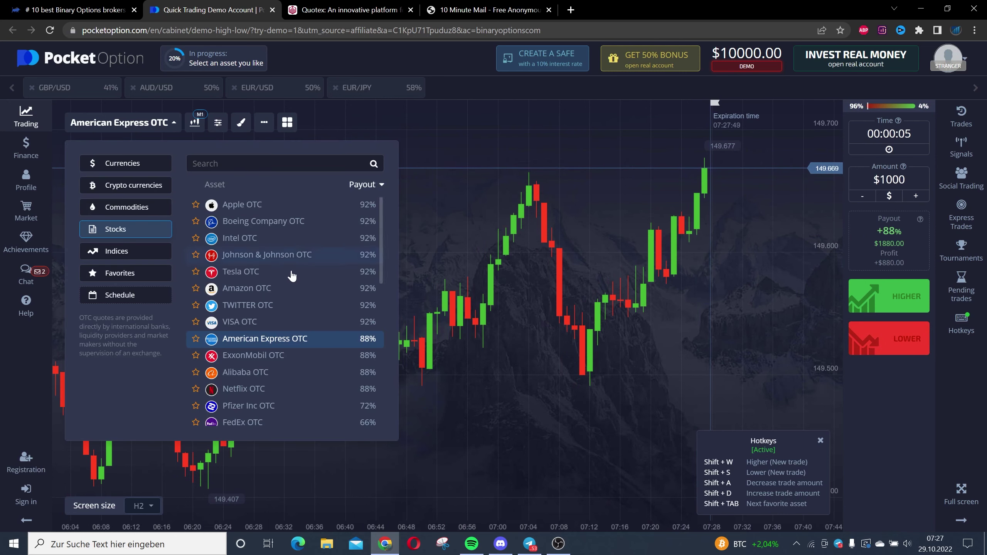
{"action": "left_click", "coordinate": [125, 165]}
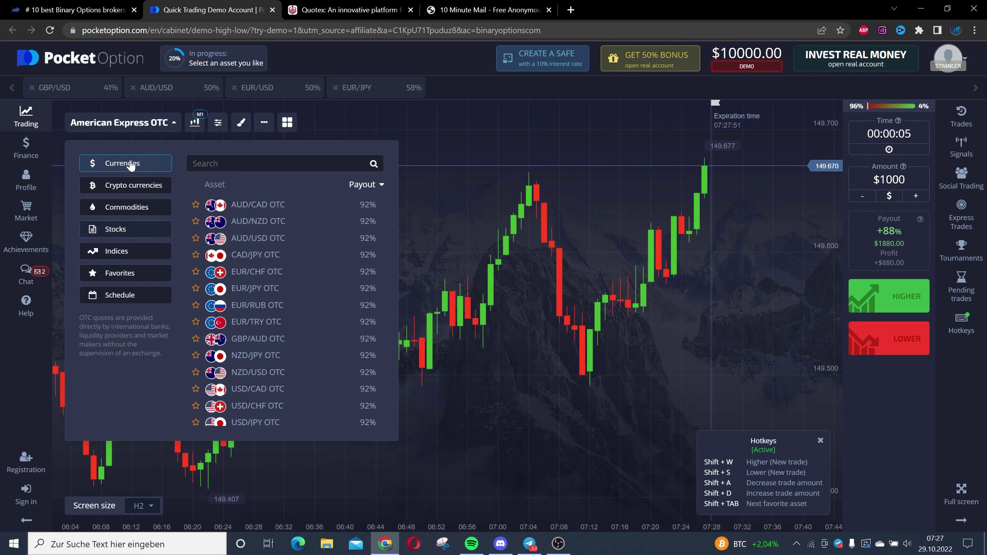
{"action": "left_click", "coordinate": [139, 188]}
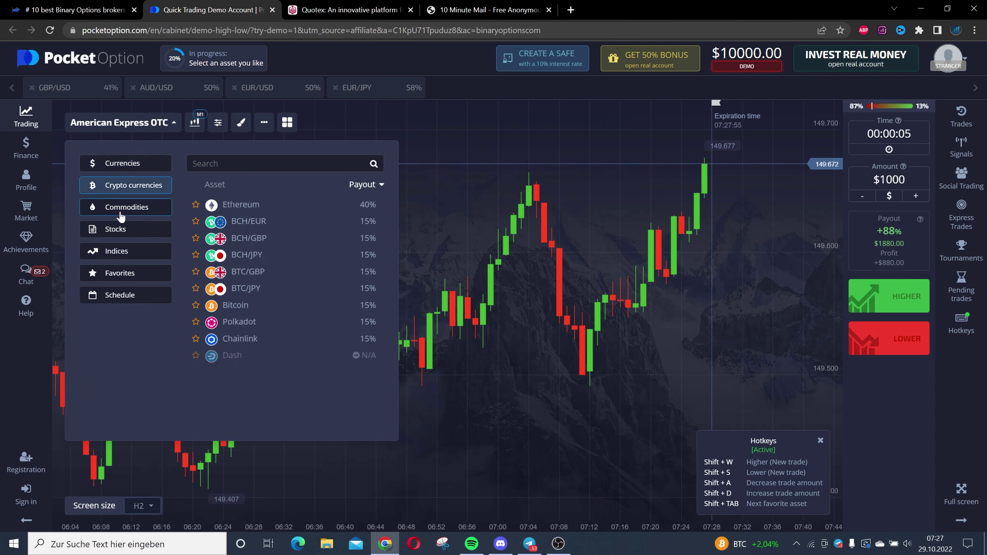
{"action": "left_click", "coordinate": [123, 211]}
- Select the AUD/CAD OTC currency pair as the traded asset and pan to the newest candles
{"action": "left_click", "coordinate": [130, 165]}
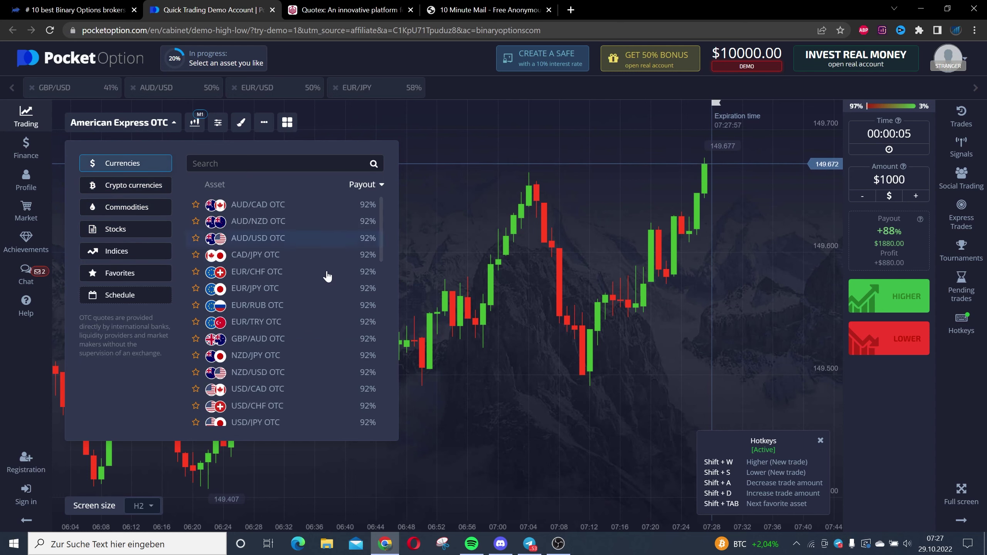
{"action": "left_click", "coordinate": [285, 211]}
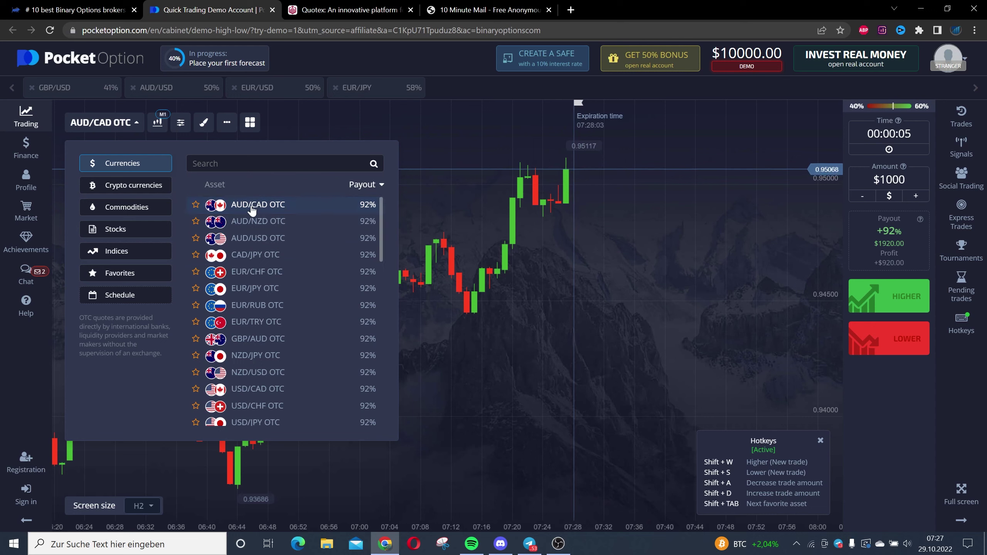
{"action": "left_click", "coordinate": [247, 224]}
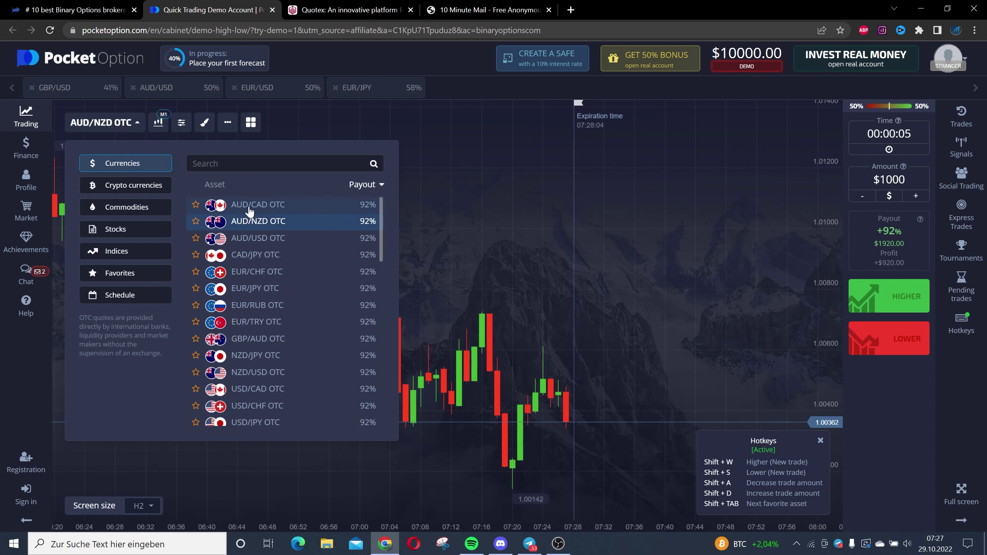
{"action": "left_click", "coordinate": [517, 154]}
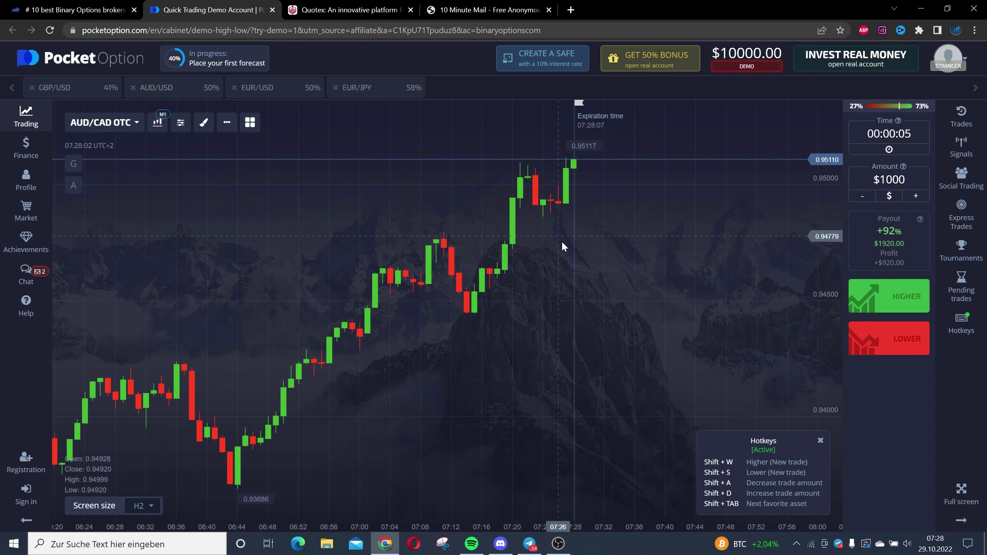
{"action": "scroll", "coordinate": [463, 324], "scroll_direction": "down", "scroll_amount": 2}
{"action": "scroll", "coordinate": [411, 360], "scroll_direction": "down", "scroll_amount": 2}
{"action": "scroll", "coordinate": [446, 355], "scroll_direction": "down", "scroll_amount": 2}
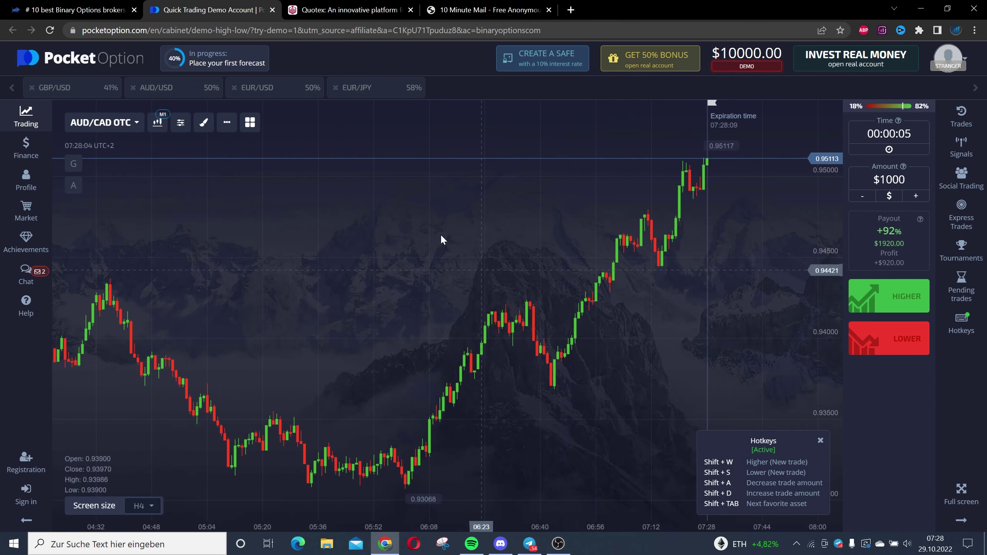
{"action": "left_click_drag", "start_coordinate": [445, 356], "coordinate": [283, 213]}
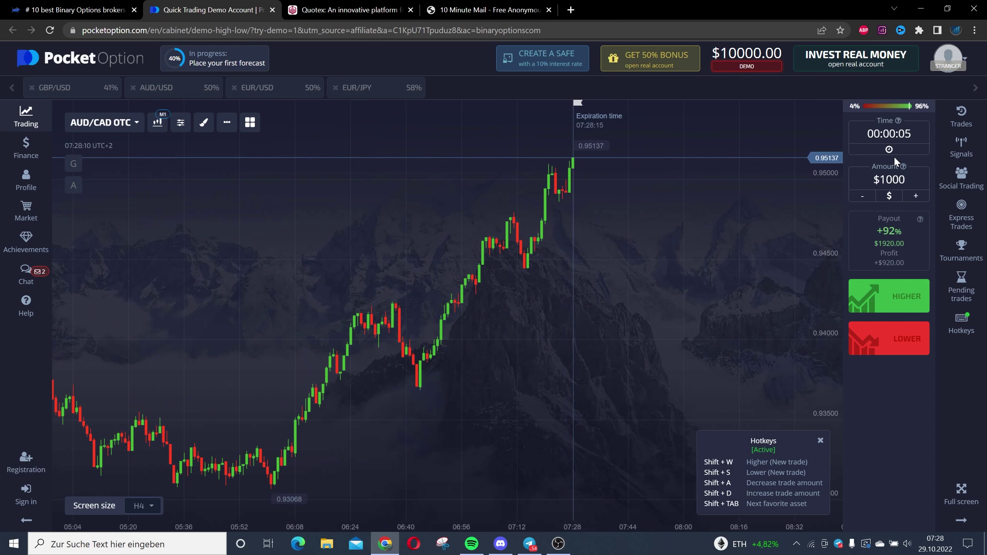
- Set the trade expiration to one minute in the time picker and select the seconds field
{"action": "left_click", "coordinate": [898, 142]}
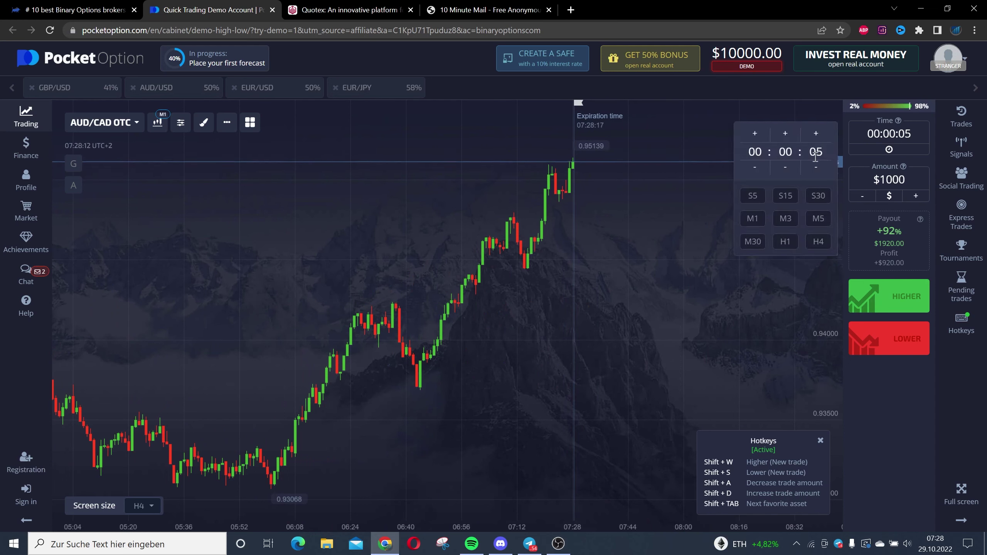
{"action": "left_click", "coordinate": [817, 135]}
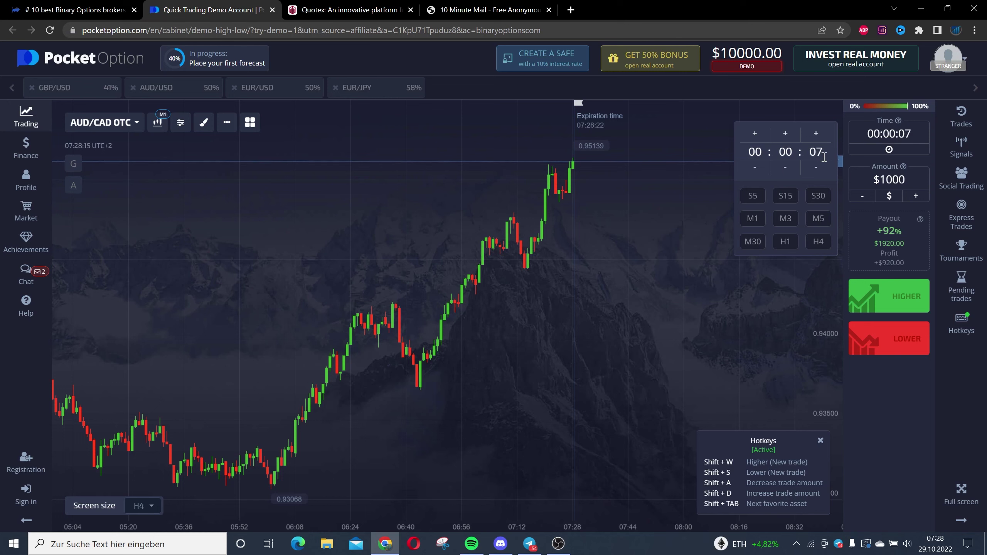
{"action": "left_click", "coordinate": [786, 134]}
{"action": "left_click", "coordinate": [785, 134]}
{"action": "left_click", "coordinate": [787, 169]}
{"action": "left_click_drag", "start_coordinate": [809, 152], "coordinate": [835, 158]}
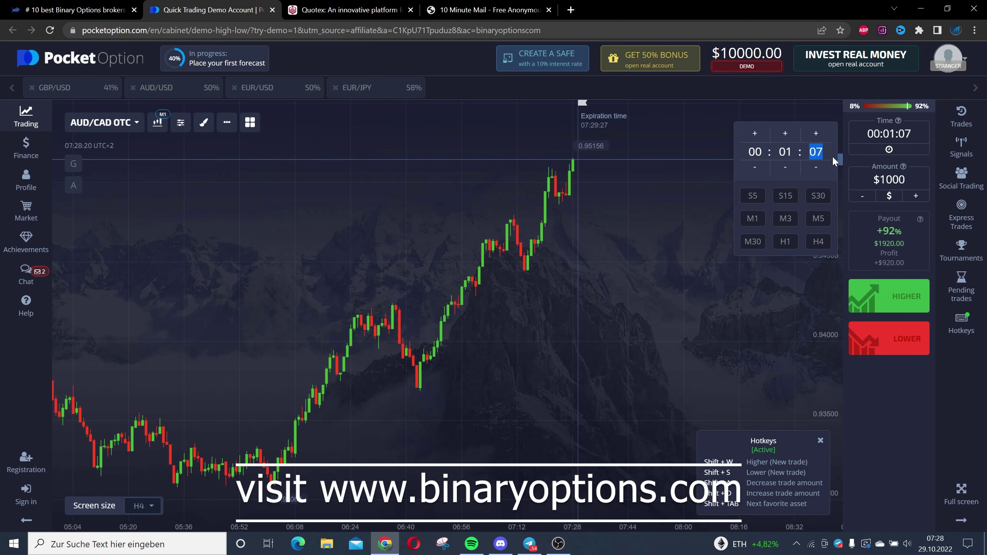
{"action": "type", "text": "00"}
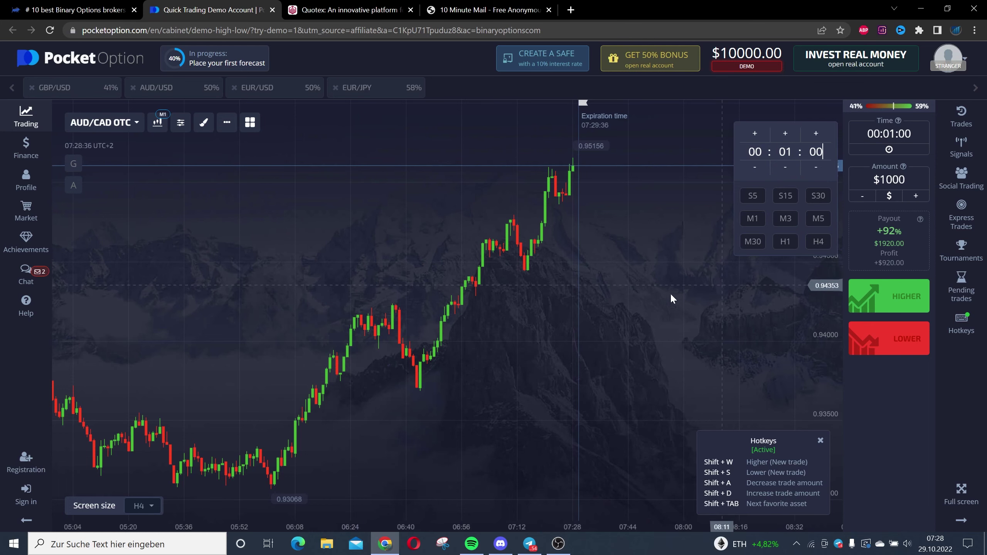
- Switch to Quotex's EUR/JPY OTC chart, review the preset trade durations and shift the chart
{"action": "left_click", "coordinate": [347, 10]}
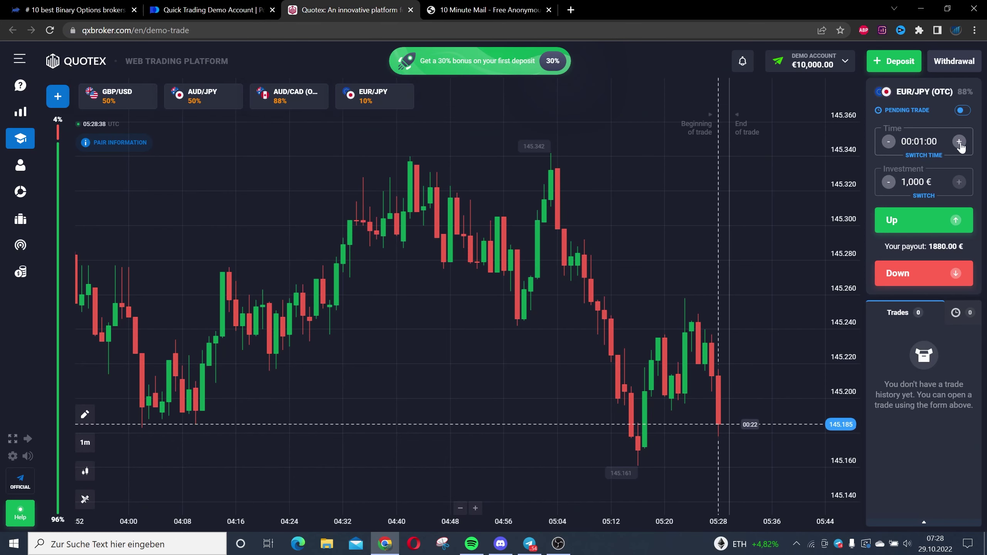
{"action": "left_click", "coordinate": [923, 142]}
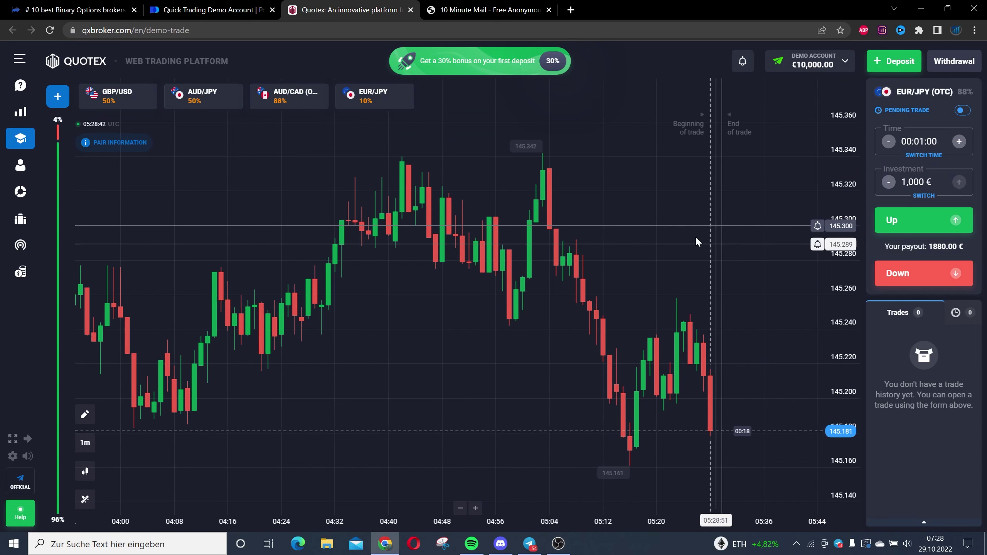
{"action": "mouse_move", "coordinate": [677, 226]}
{"action": "left_mouse_down"}
{"action": "mouse_move", "coordinate": [597, 205]}
{"action": "mouse_move", "coordinate": [389, 230]}
{"action": "left_mouse_up"}
{"action": "scroll", "coordinate": [389, 230], "scroll_direction": "down", "scroll_amount": 2}
{"action": "scroll", "coordinate": [246, 198], "scroll_direction": "down", "scroll_amount": 2}
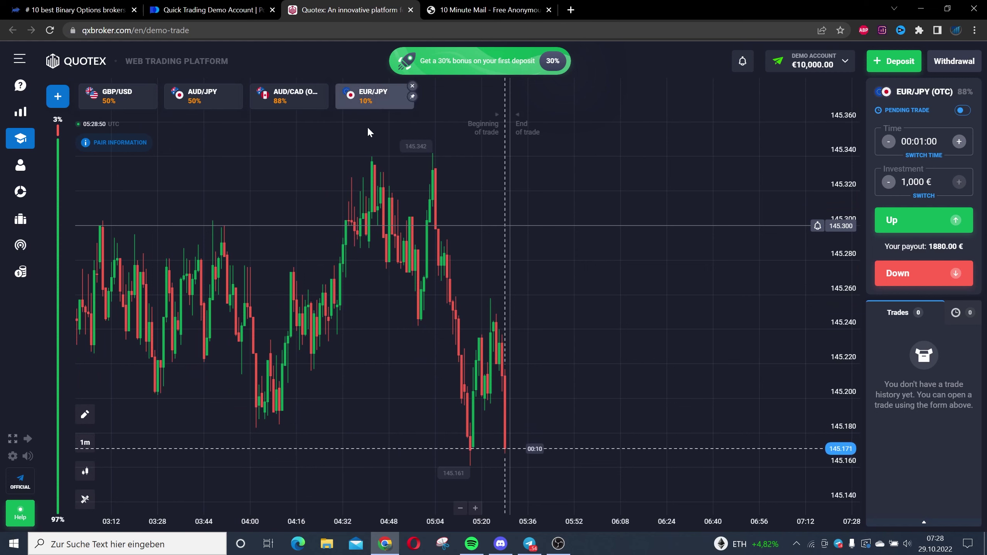
- Choose USD/INR (OTC) from the currencies list as the traded asset
{"action": "left_click", "coordinate": [142, 102]}
{"action": "mouse_move", "coordinate": [117, 95]}
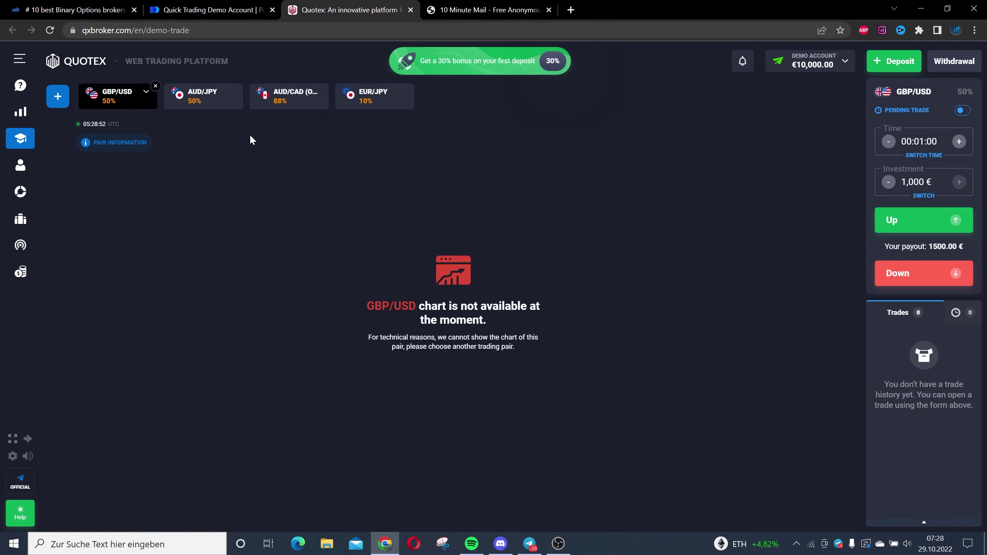
{"action": "left_click", "coordinate": [149, 93]}
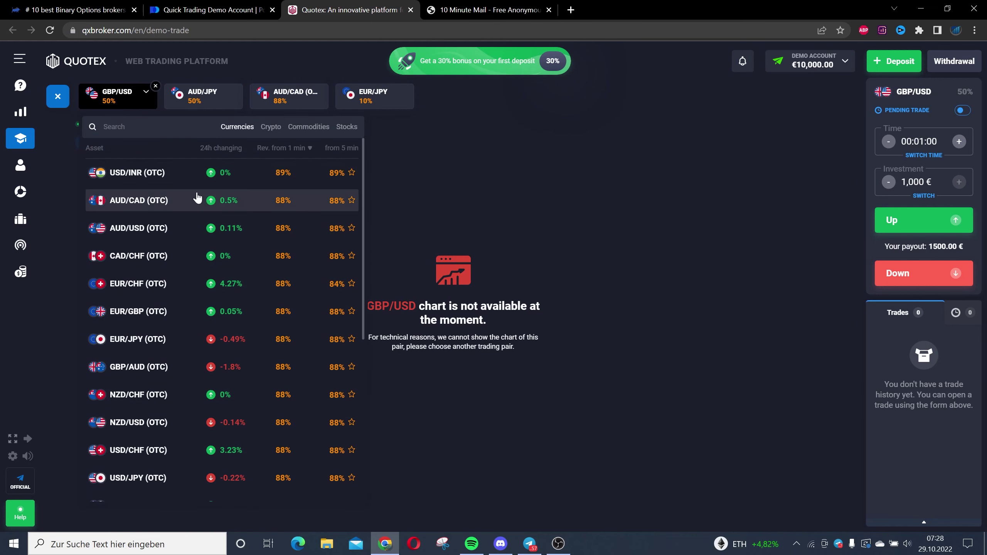
{"action": "left_click", "coordinate": [168, 173]}
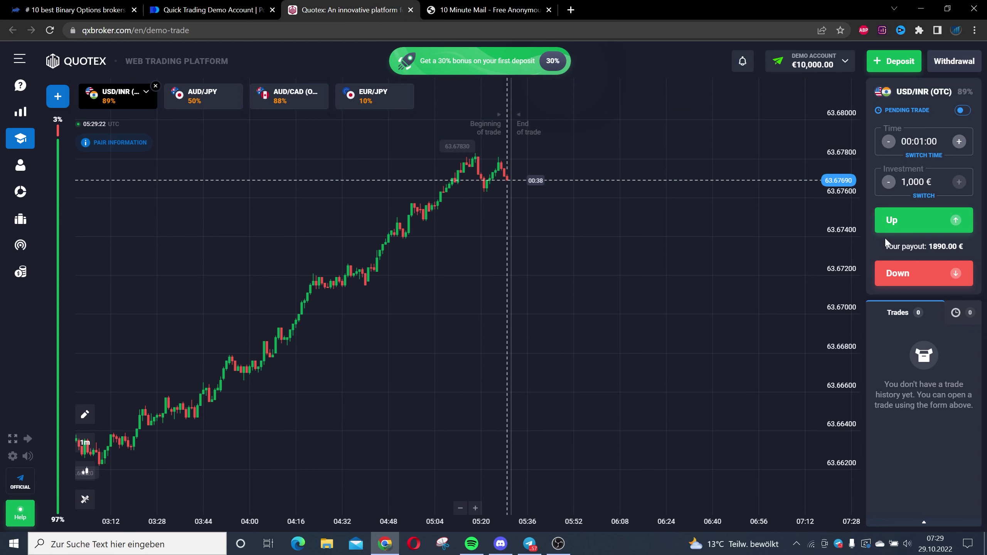
- Place the €1,000 Down trade on USD/INR (OTC) and dismiss the accidental browser menu
{"action": "left_click_drag", "start_coordinate": [516, 278], "coordinate": [591, 271]}
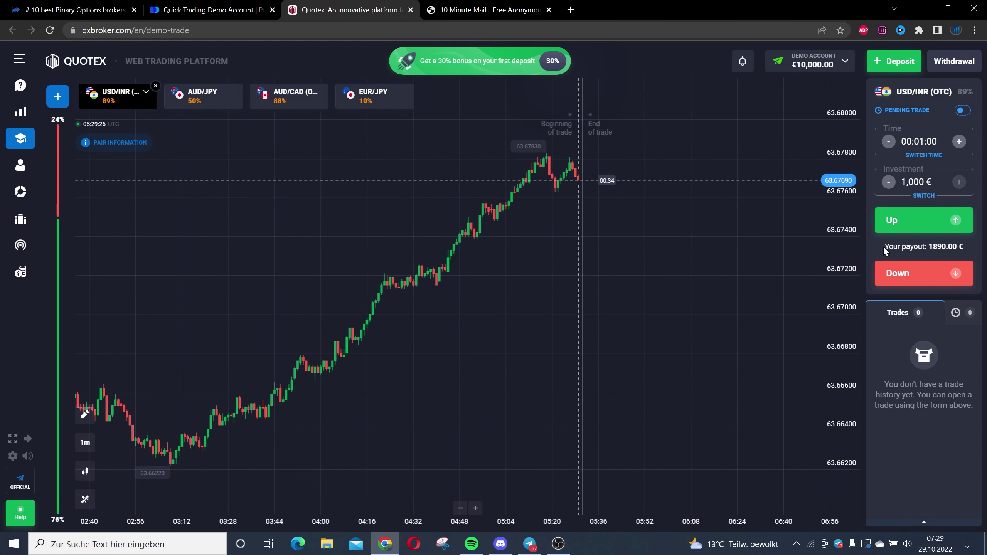
{"action": "left_click", "coordinate": [921, 277]}
{"action": "right_click", "coordinate": [921, 276]}
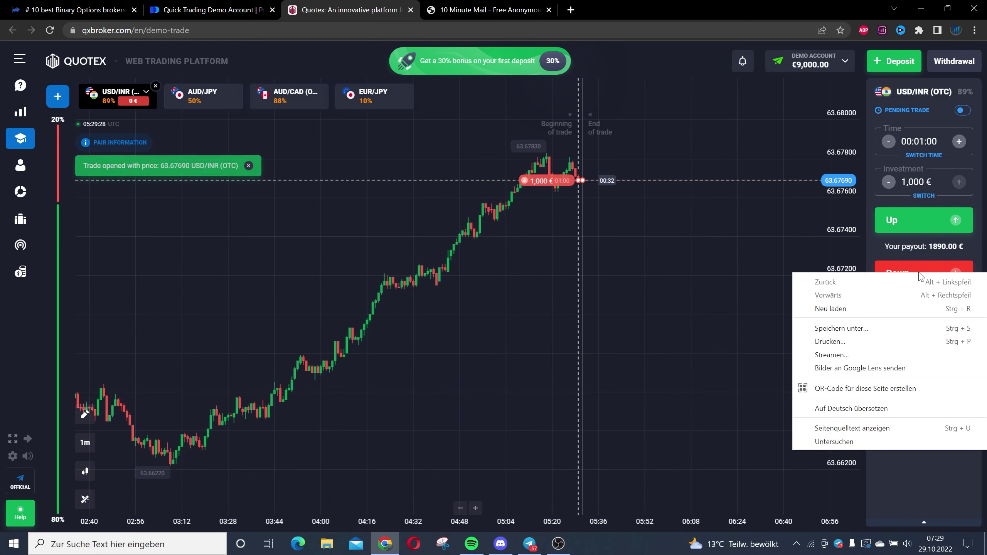
{"action": "left_click", "coordinate": [595, 308]}
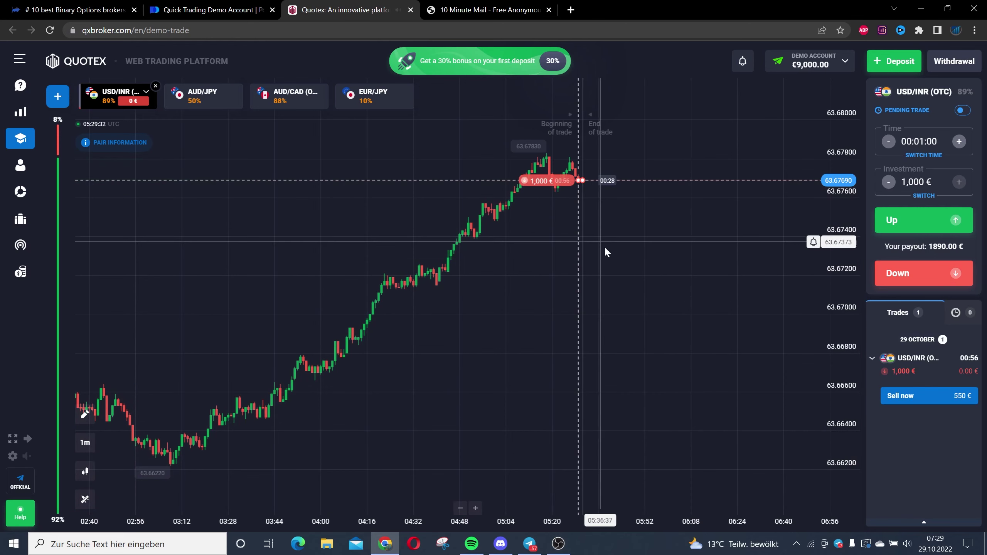
{"action": "scroll", "coordinate": [605, 252], "scroll_direction": "up", "scroll_amount": 2}
{"action": "scroll", "coordinate": [605, 252], "scroll_direction": "up", "scroll_amount": 2}
{"action": "scroll", "coordinate": [578, 263], "scroll_direction": "up", "scroll_amount": 2}
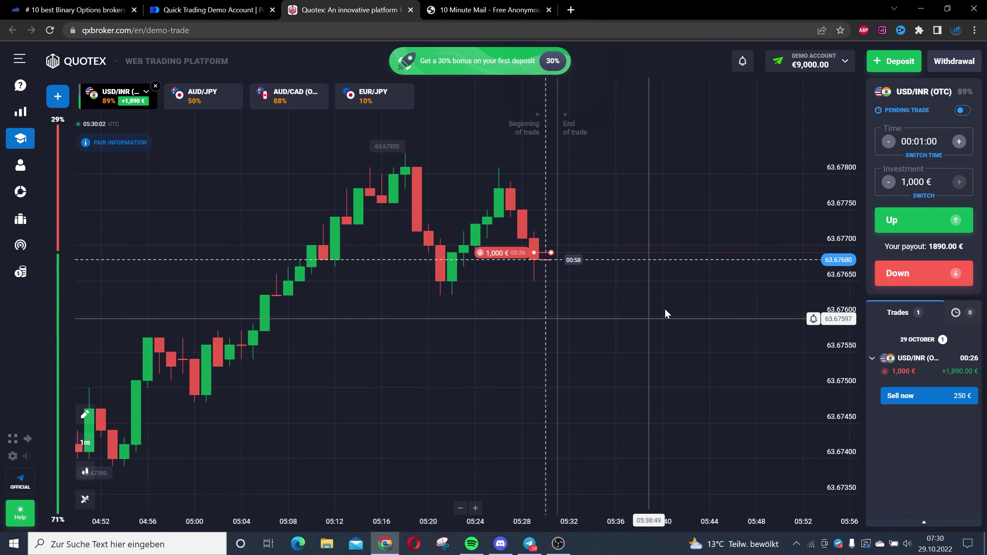
{"action": "scroll", "coordinate": [588, 280], "scroll_direction": "up", "scroll_amount": 3}
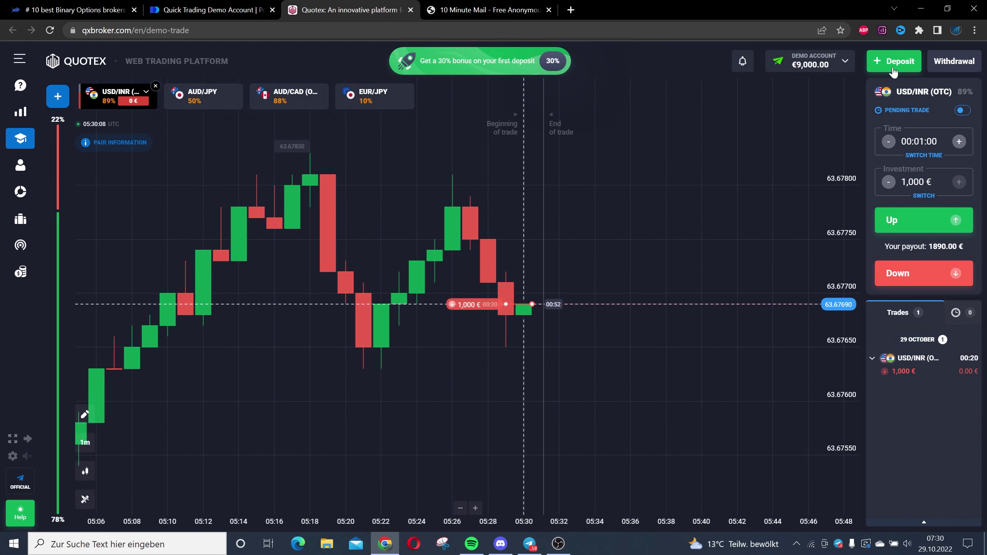
- In Pocket Option set a 15-second expiry and place a $1000 Higher trade on AUD/CAD OTC
{"action": "left_click", "coordinate": [207, 11]}
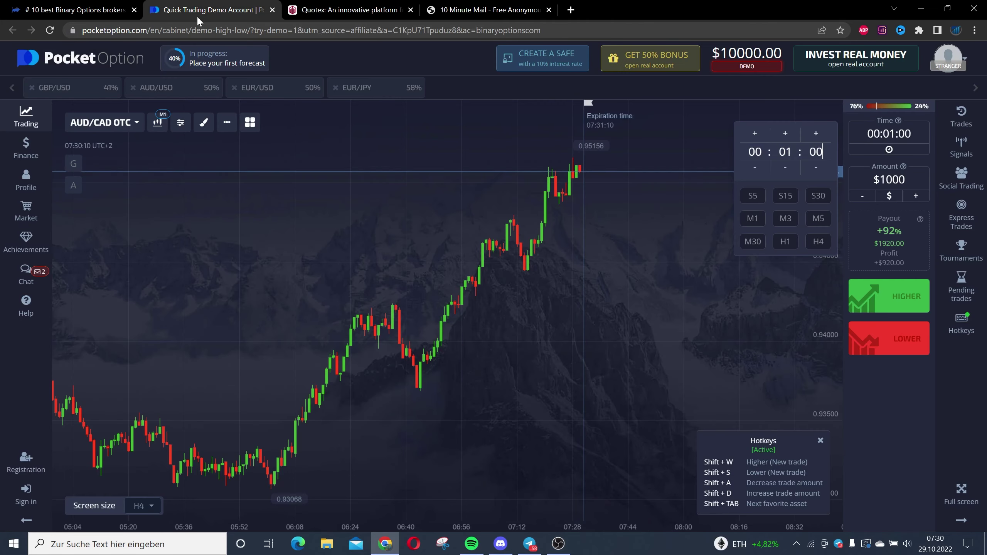
{"action": "left_click", "coordinate": [786, 195]}
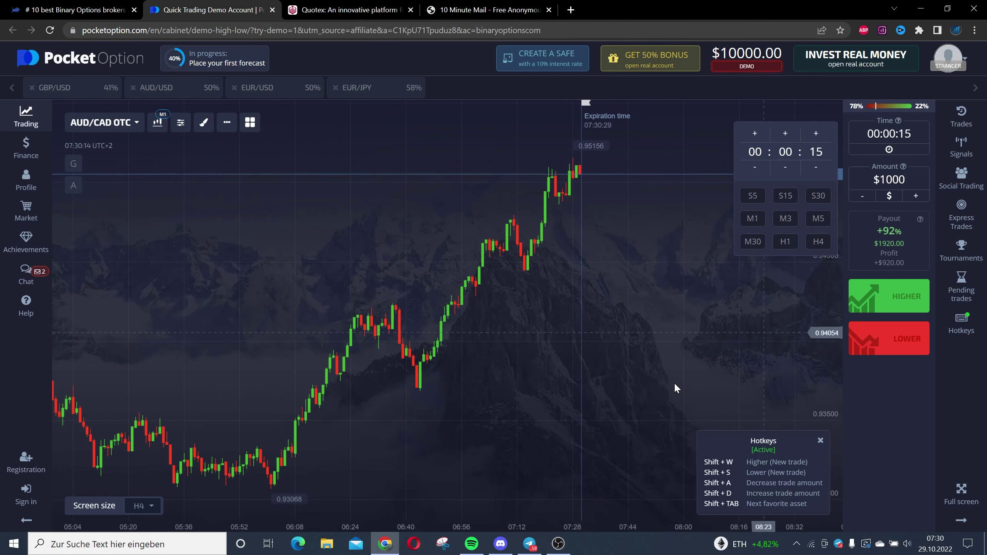
{"action": "left_click", "coordinate": [710, 390]}
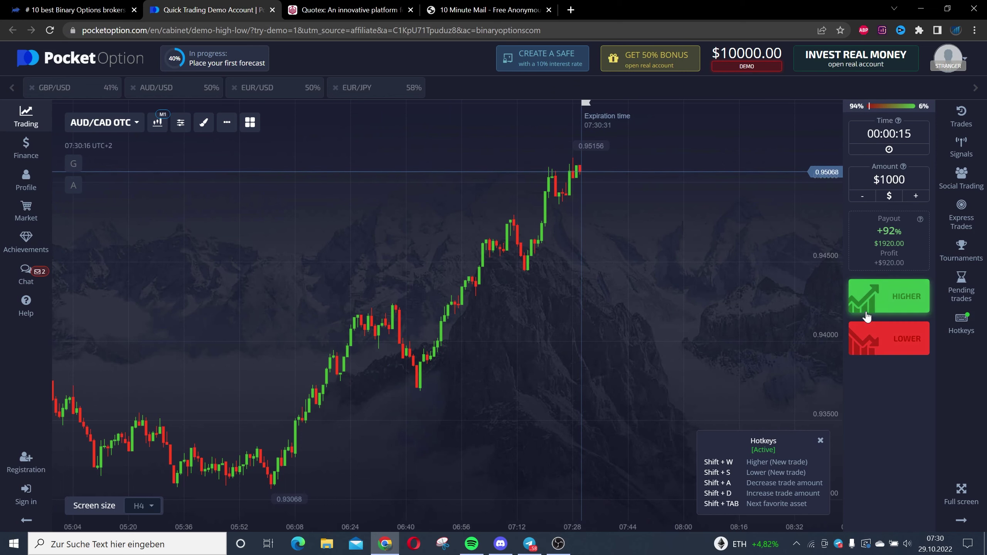
{"action": "left_click", "coordinate": [875, 303]}
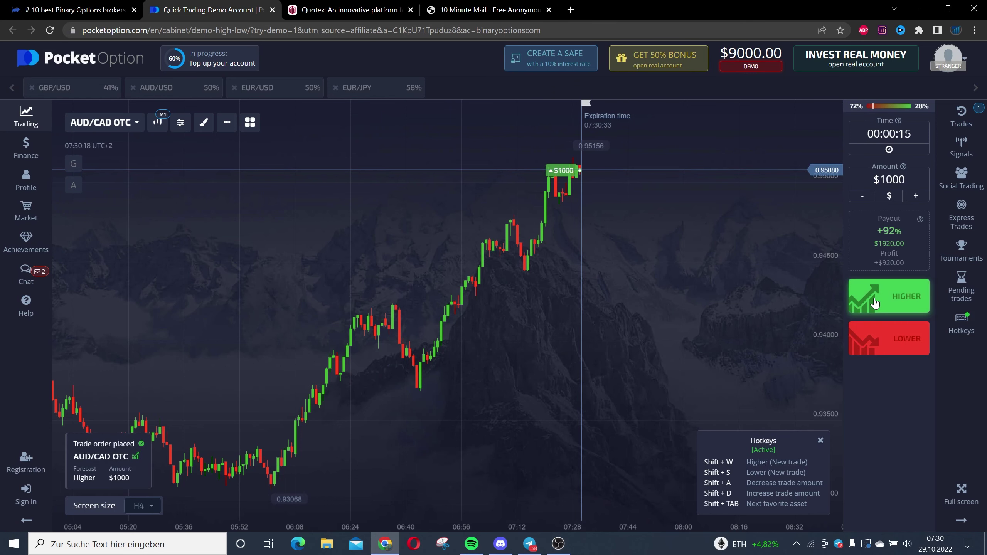
- Check the trade in the closed-trades list, then return to the Quotex tab
{"action": "left_click", "coordinate": [961, 116]}
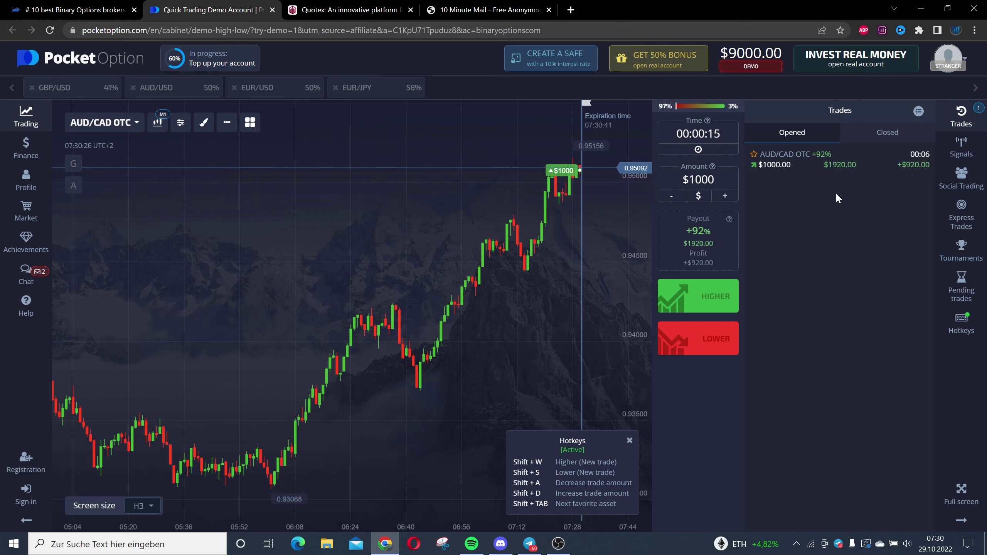
{"action": "scroll", "coordinate": [617, 275], "scroll_direction": "up", "scroll_amount": 2}
{"action": "scroll", "coordinate": [604, 279], "scroll_direction": "up", "scroll_amount": 2}
{"action": "scroll", "coordinate": [446, 202], "scroll_direction": "up", "scroll_amount": 2}
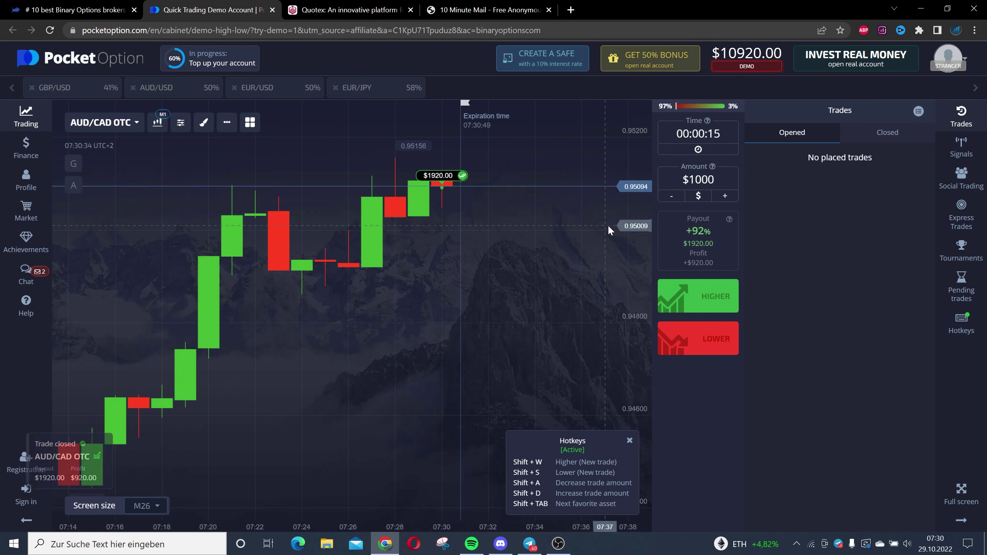
{"action": "left_click", "coordinate": [896, 147]}
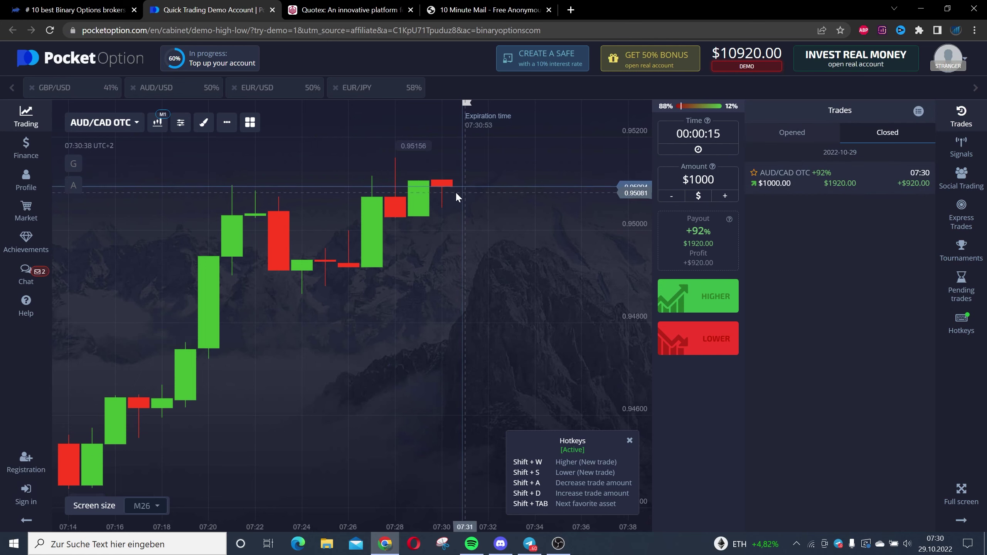
{"action": "left_click", "coordinate": [323, 17]}
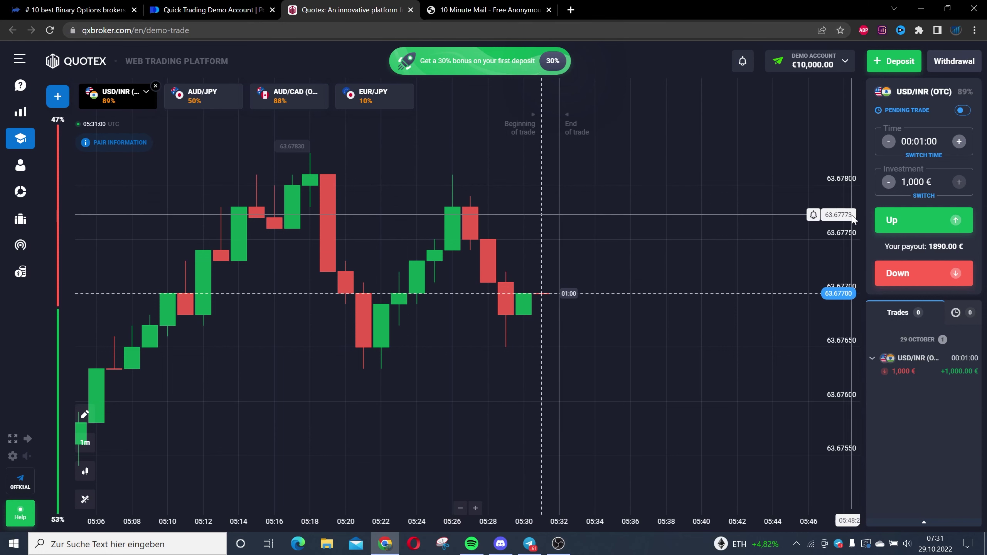
- Start Quotex registration and paste the temporary email address into the form
{"action": "left_click", "coordinate": [835, 69]}
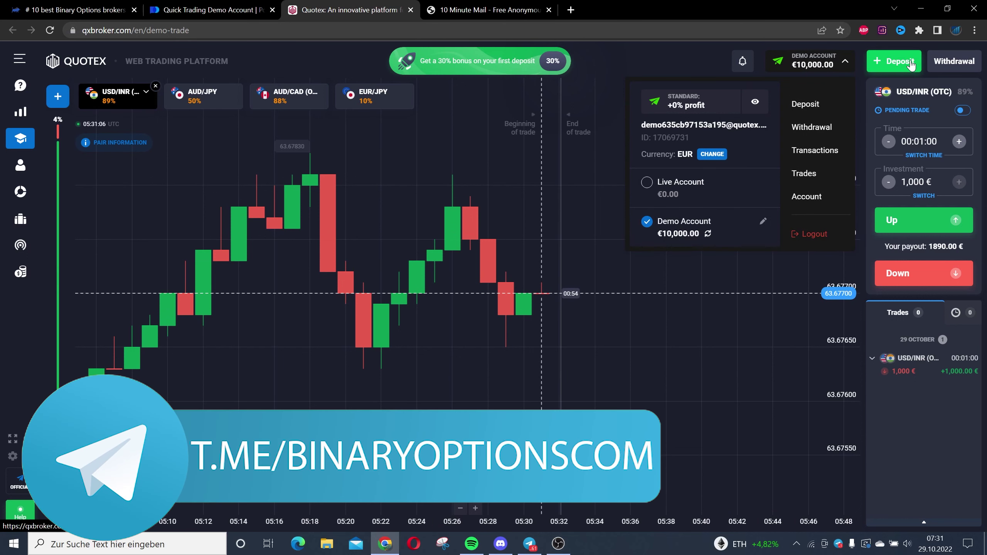
{"action": "left_click", "coordinate": [898, 61]}
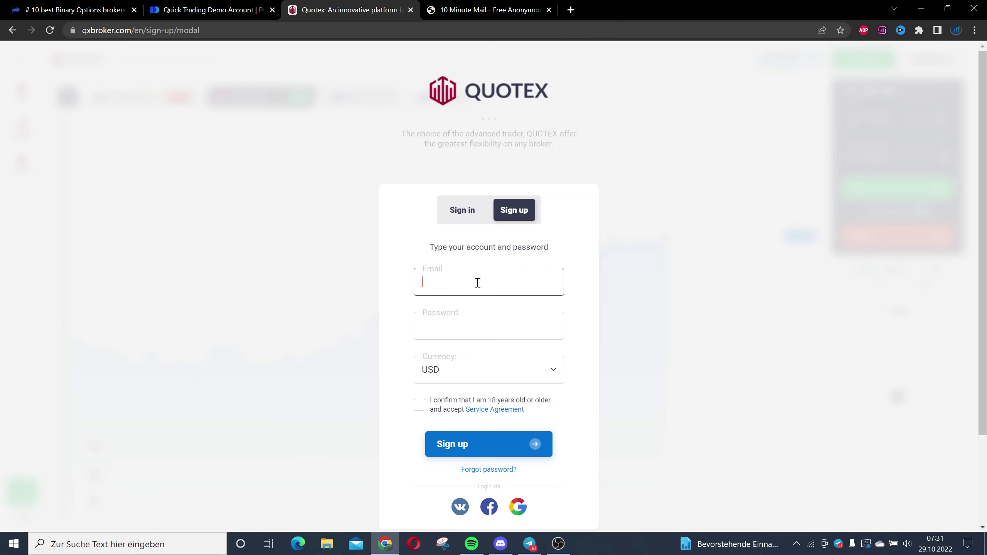
{"action": "key", "text": "ctrl+v"}
{"action": "left_click", "coordinate": [514, 328]}
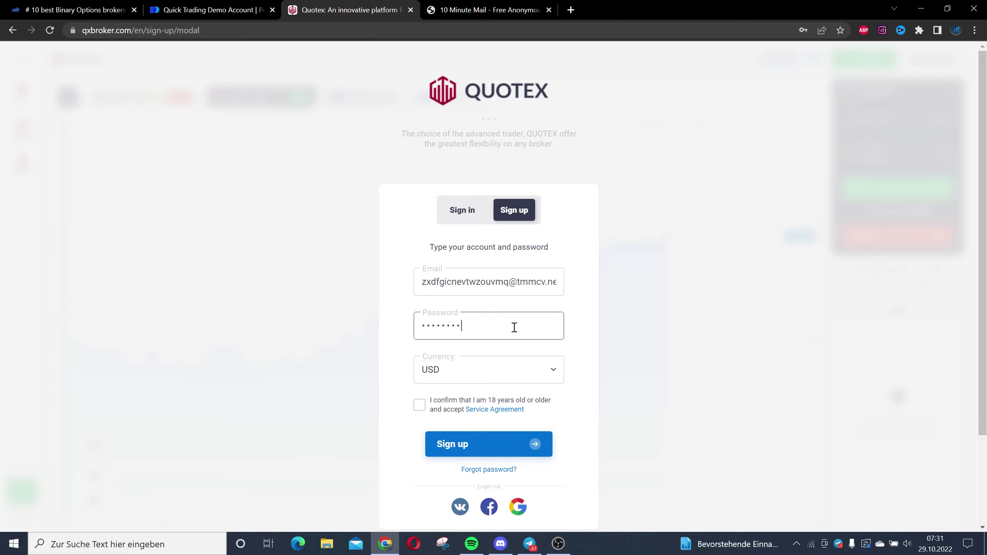
- Keep USD as the account currency and submit the sign-up form
{"action": "left_click", "coordinate": [544, 377]}
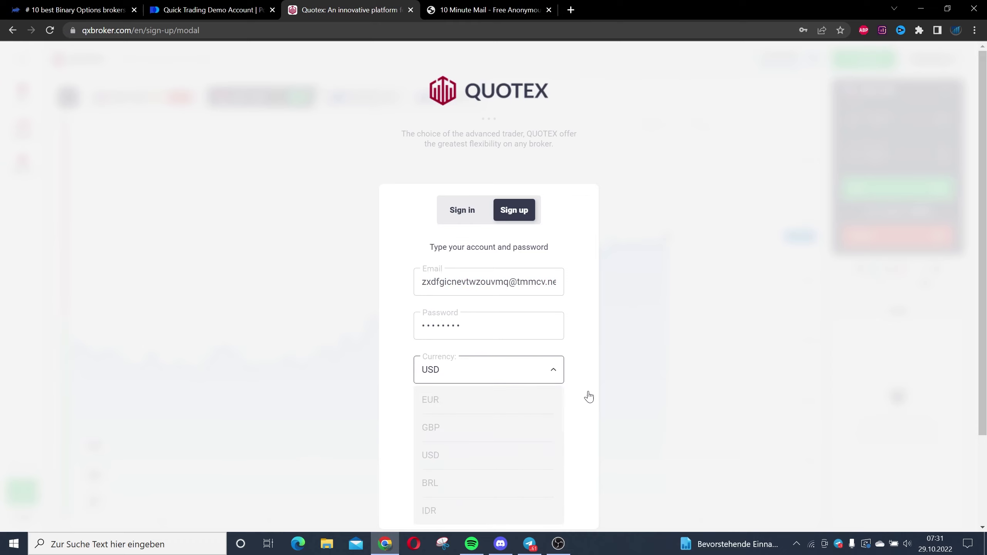
{"action": "scroll", "coordinate": [554, 411], "scroll_direction": "down", "scroll_amount": 2}
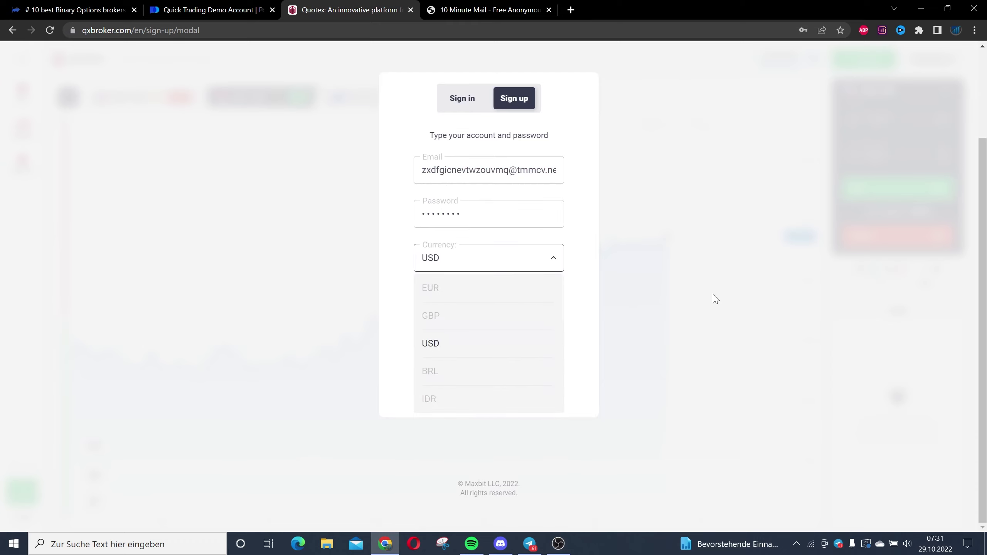
{"action": "left_click", "coordinate": [610, 321]}
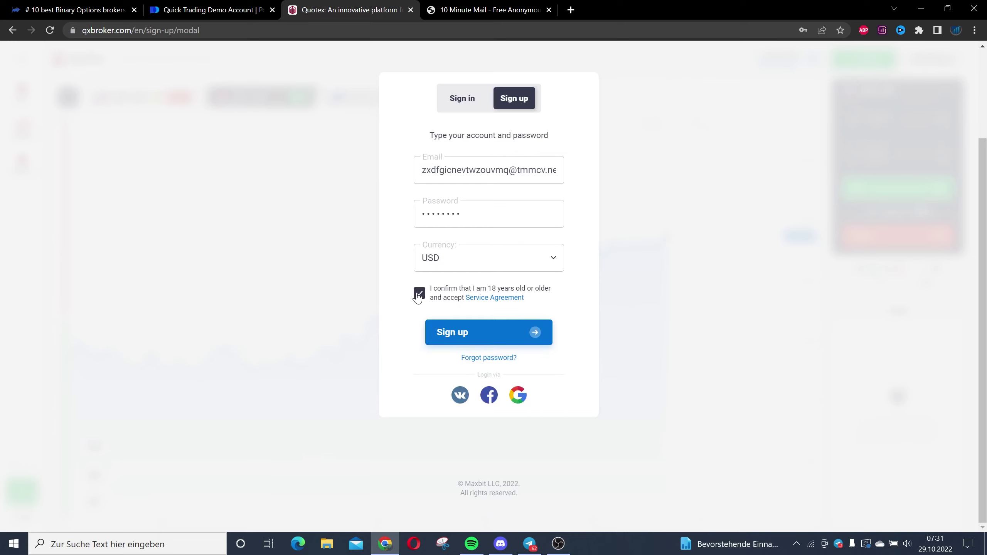
{"action": "left_click", "coordinate": [479, 341]}
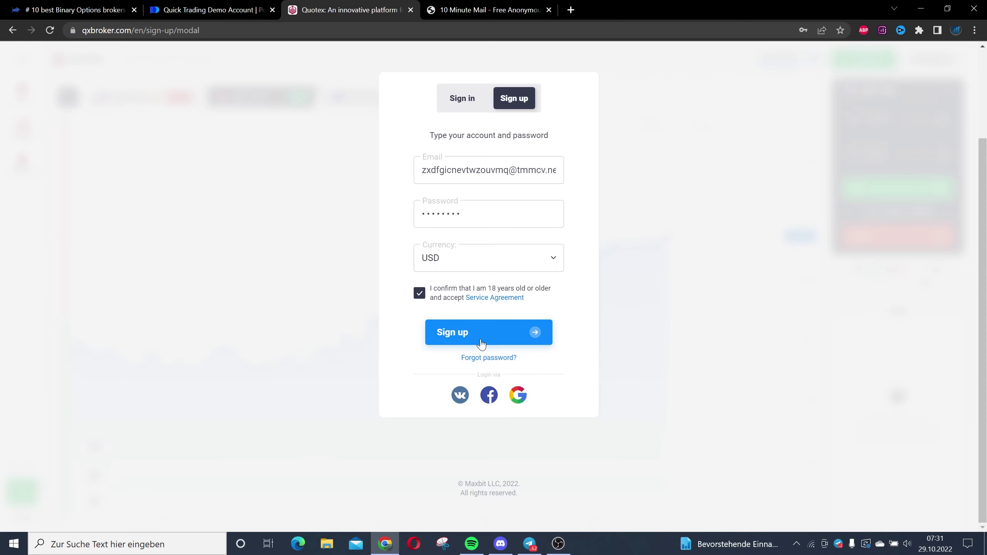
{"action": "left_click", "coordinate": [481, 343]}
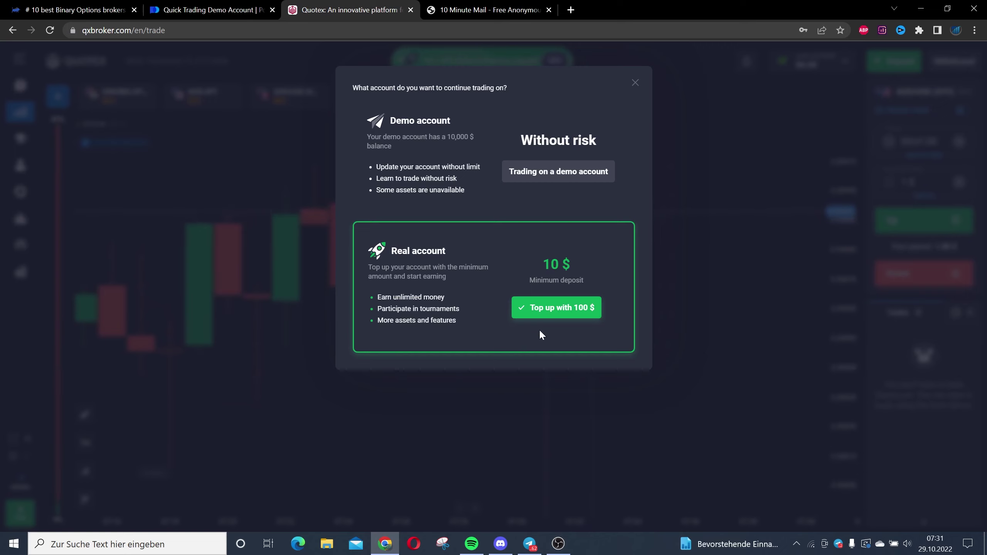
- Dismiss the account-choice prompt and go to the Account settings page from the Live Account menu
{"action": "left_click", "coordinate": [635, 83]}
{"action": "left_click", "coordinate": [837, 69]}
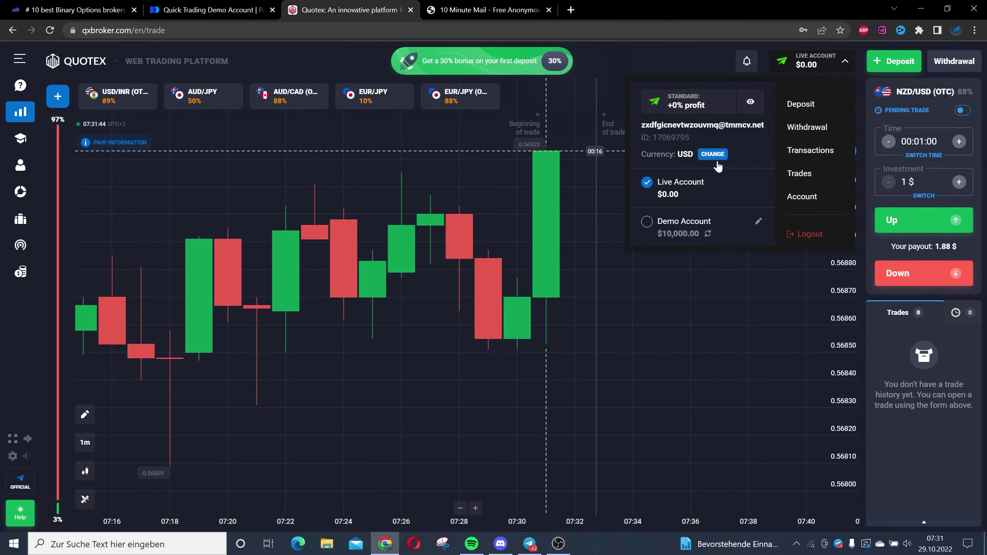
{"action": "right_click", "coordinate": [707, 221]}
{"action": "left_click", "coordinate": [802, 197]}
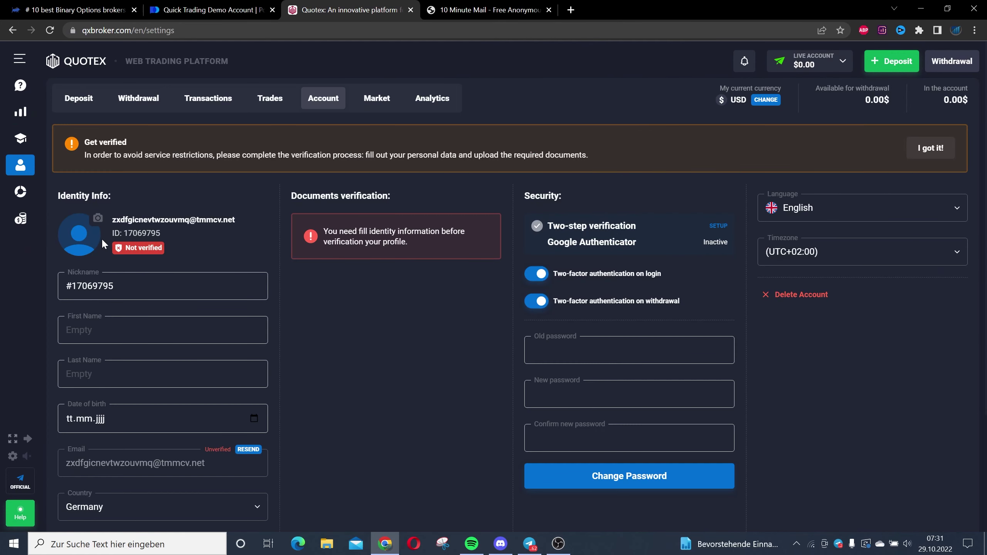
{"action": "scroll", "coordinate": [158, 276], "scroll_direction": "down", "scroll_amount": 1}
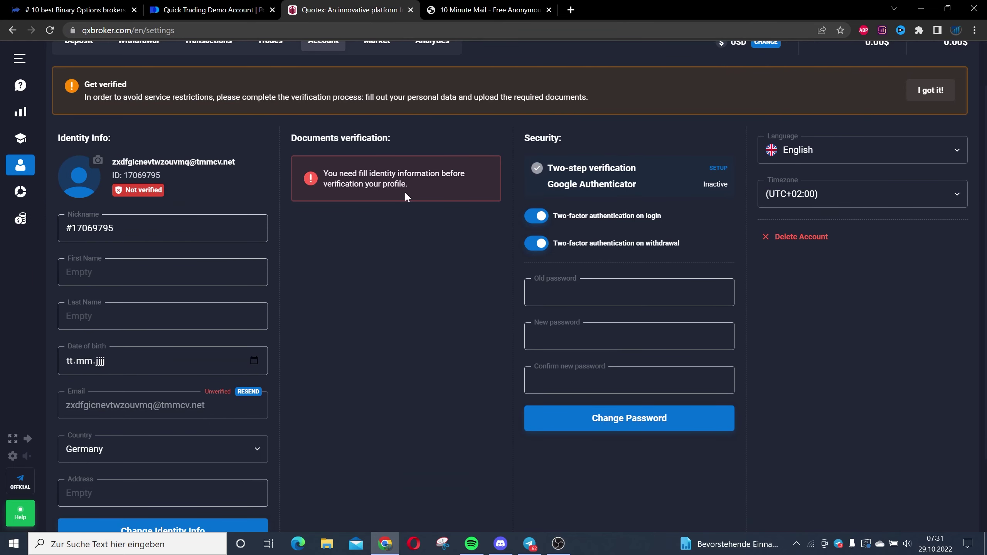
{"action": "scroll", "coordinate": [228, 285], "scroll_direction": "down", "scroll_amount": 1}
- Inspect the empty first-name field and highlight the verification notice text
{"action": "left_click", "coordinate": [232, 214]}
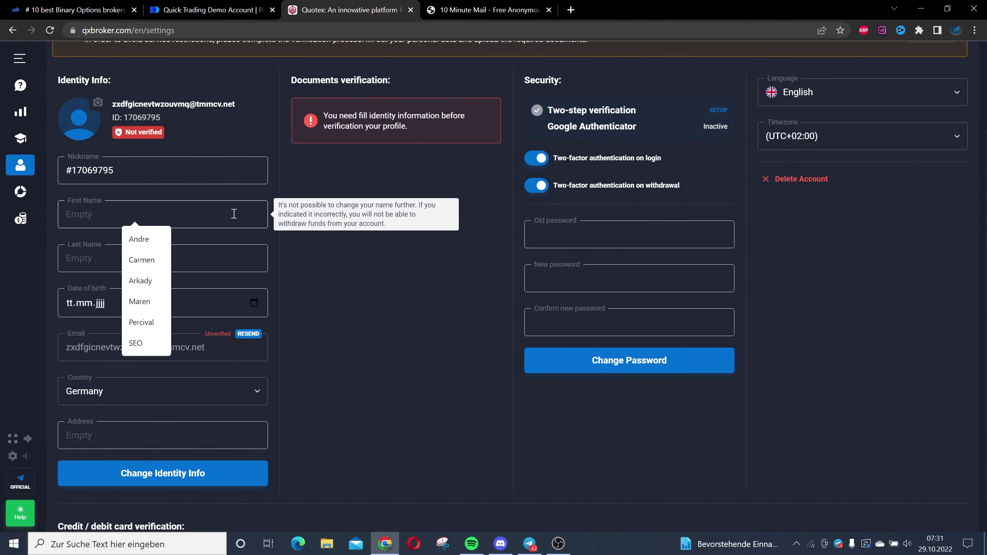
{"action": "left_click", "coordinate": [407, 297]}
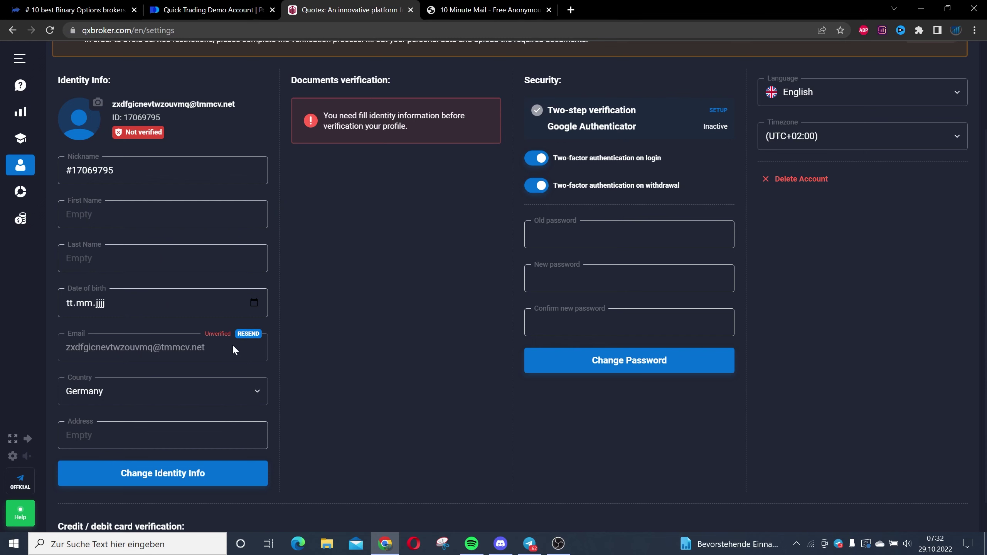
{"action": "scroll", "coordinate": [388, 287], "scroll_direction": "up", "scroll_amount": 3}
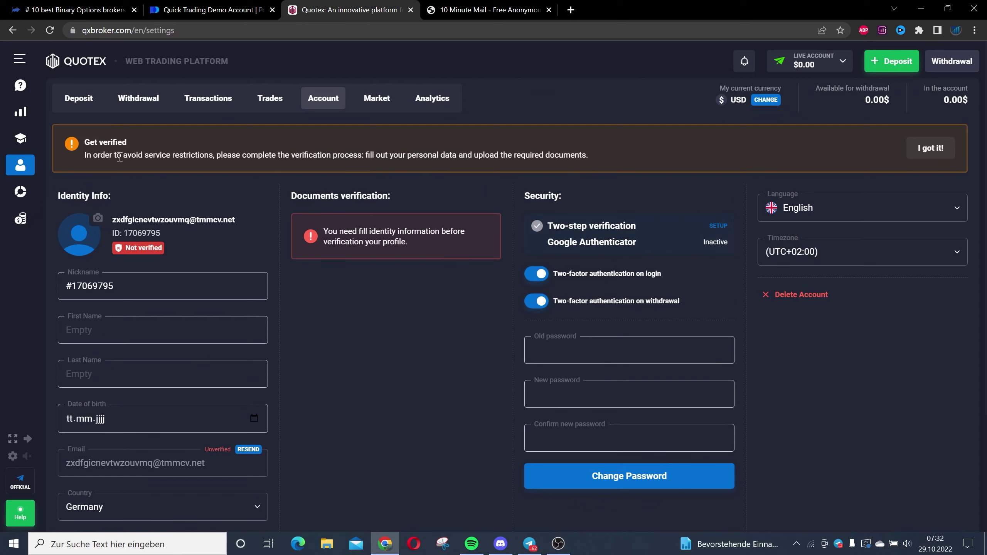
{"action": "left_click_drag", "start_coordinate": [85, 154], "coordinate": [155, 155]}
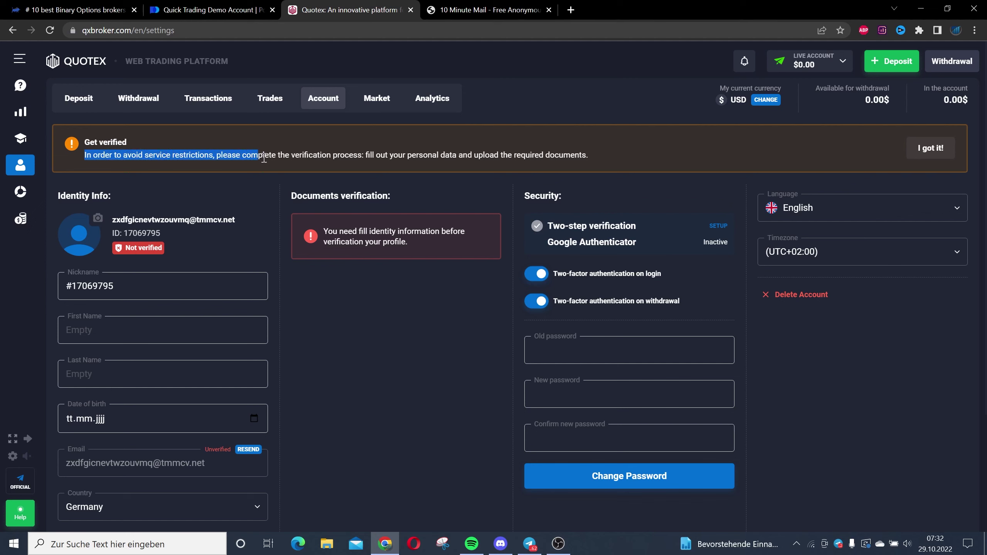
{"action": "mouse_move", "coordinate": [185, 158]}
{"action": "left_mouse_down"}
{"action": "mouse_move", "coordinate": [368, 172]}
{"action": "mouse_move", "coordinate": [590, 168]}
{"action": "left_mouse_up"}
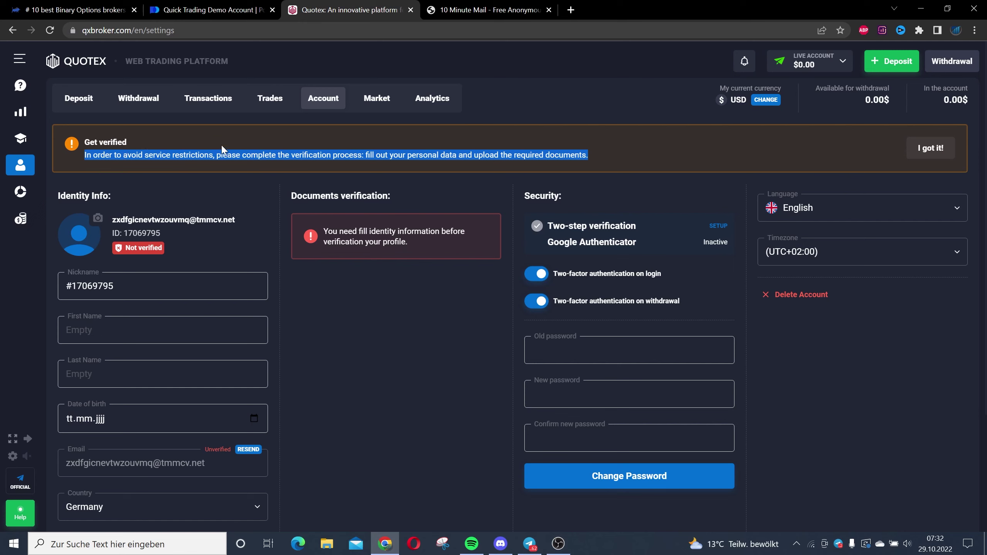
{"action": "left_click", "coordinate": [220, 156]}
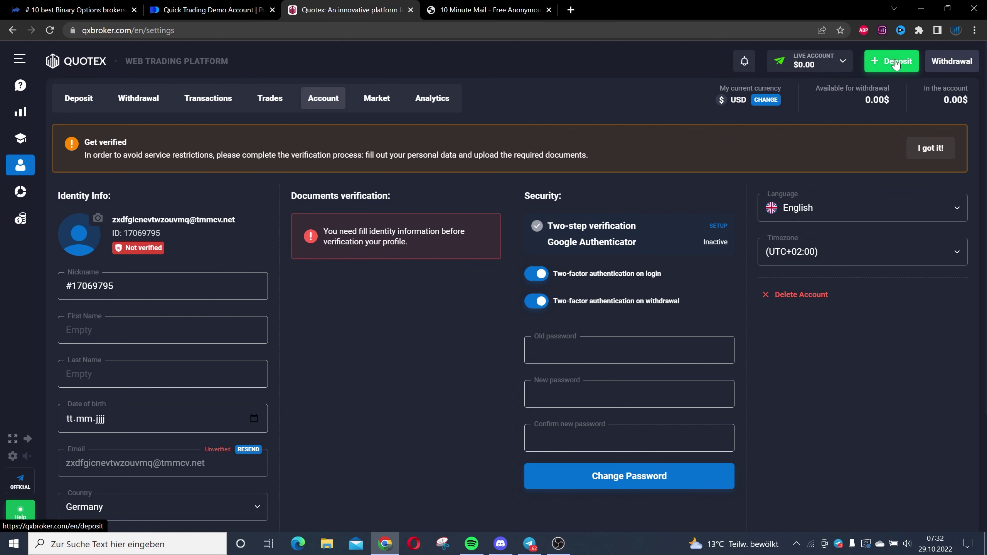
- Choose USD Tether (ERC-20) as the Quotex deposit method, then return to Pocket Option's AUD/CAD chart
{"action": "left_click", "coordinate": [872, 70]}
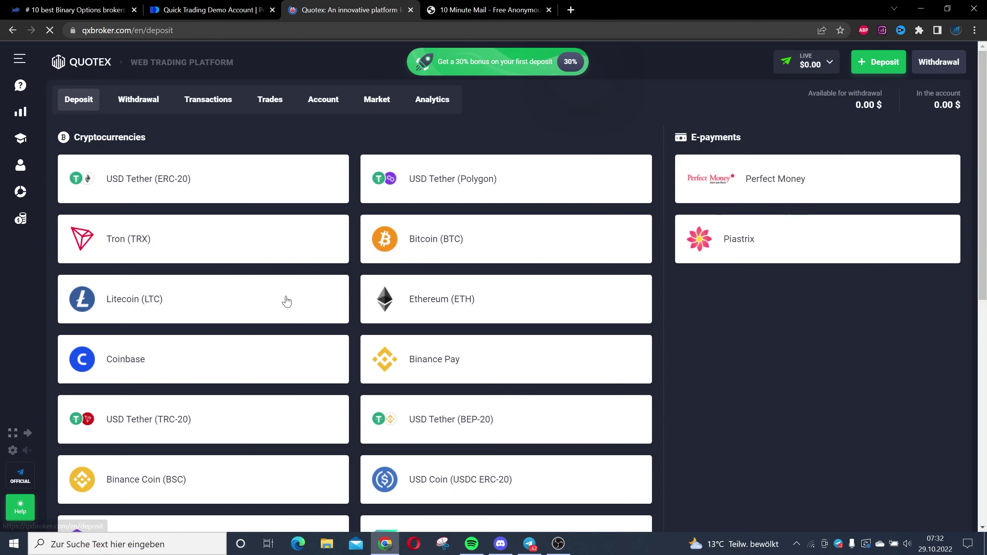
{"action": "scroll", "coordinate": [425, 270], "scroll_direction": "down", "scroll_amount": 2}
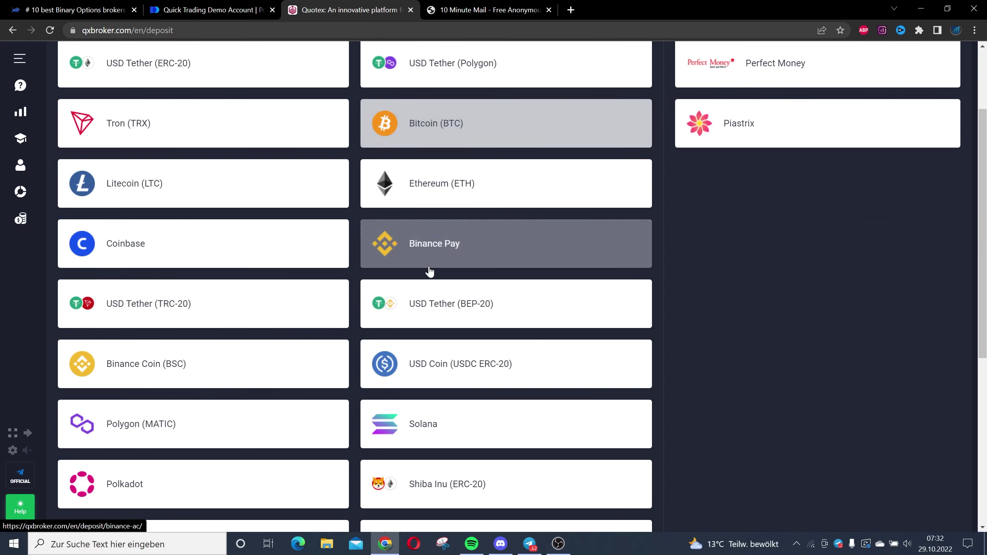
{"action": "scroll", "coordinate": [428, 278], "scroll_direction": "down", "scroll_amount": 2}
{"action": "scroll", "coordinate": [429, 277], "scroll_direction": "down", "scroll_amount": 3}
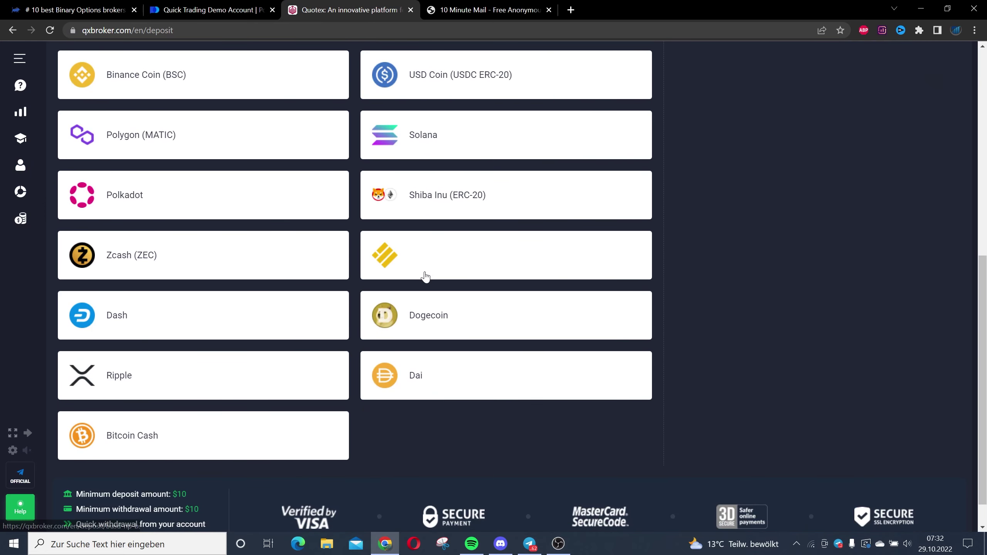
{"action": "scroll", "coordinate": [428, 270], "scroll_direction": "up", "scroll_amount": 3}
{"action": "scroll", "coordinate": [426, 269], "scroll_direction": "up", "scroll_amount": 4}
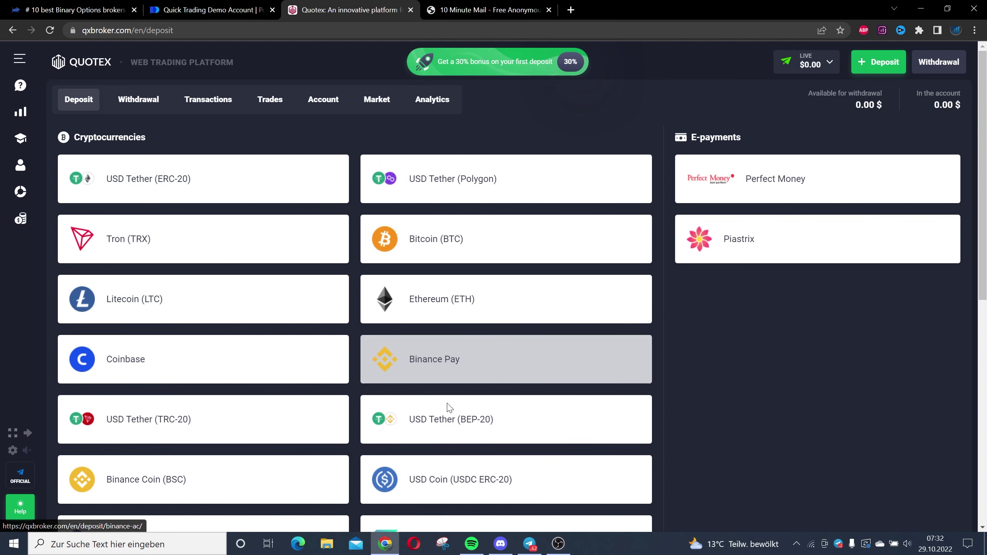
{"action": "left_click", "coordinate": [175, 176]}
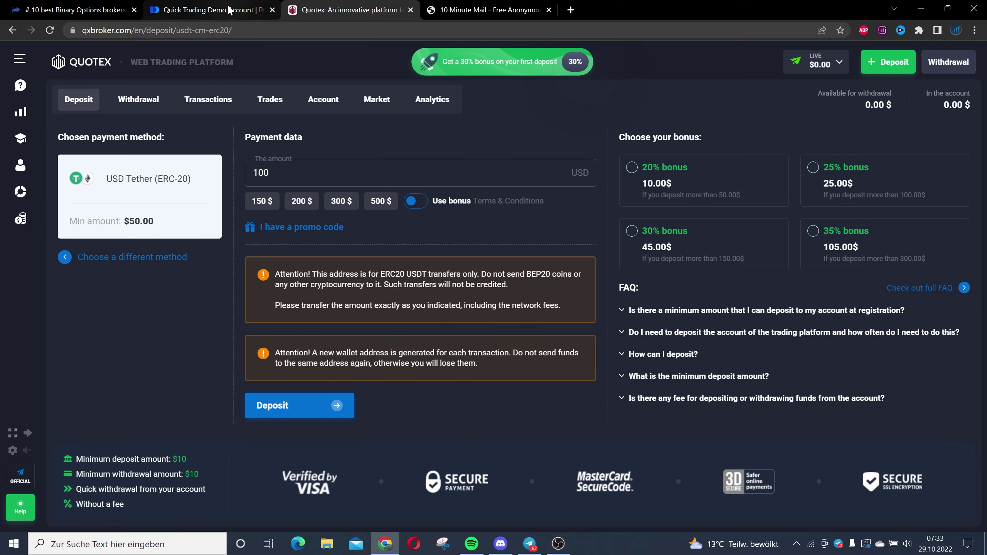
{"action": "left_click", "coordinate": [209, 10]}
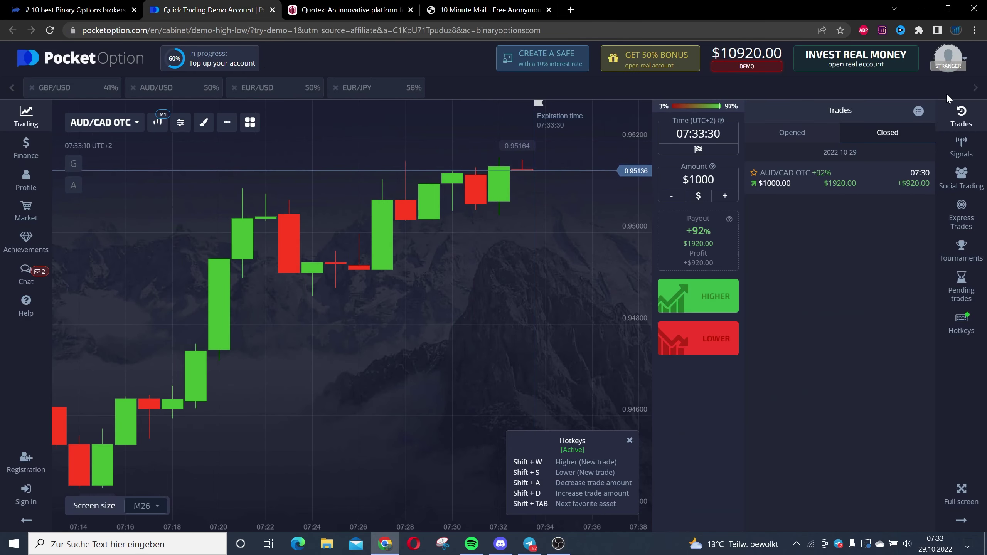
- Start a real-money deposit via Mastercard, with the WELCOME50 promo turning 100 USD into $150
{"action": "left_click", "coordinate": [841, 66]}
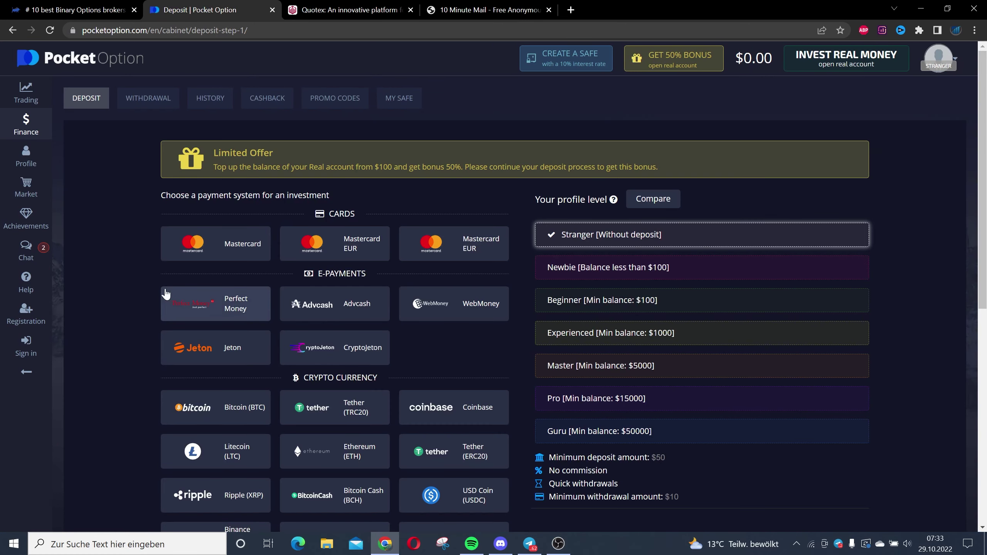
{"action": "left_click", "coordinate": [232, 251]}
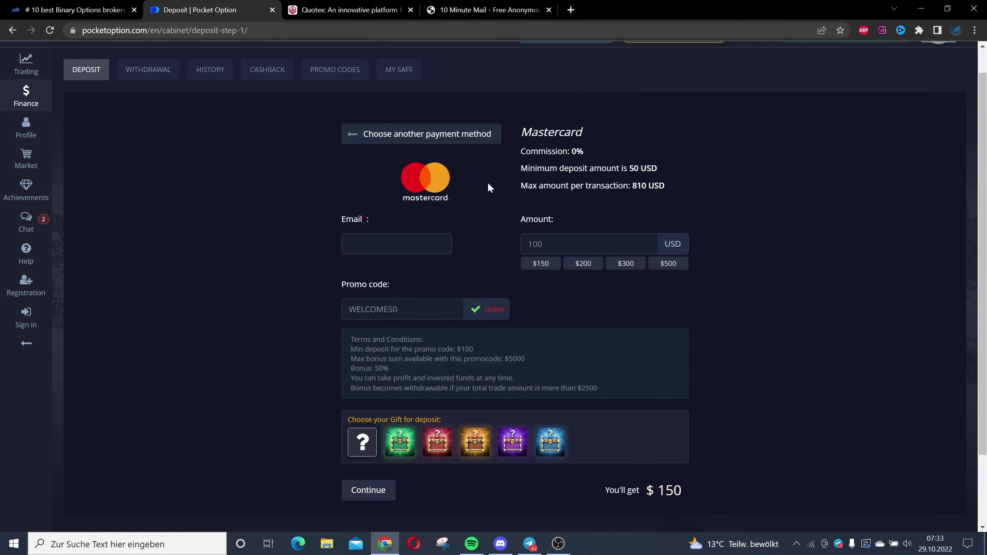
{"action": "left_click", "coordinate": [385, 243]}
{"action": "left_click", "coordinate": [494, 206]}
{"action": "scroll", "coordinate": [526, 348], "scroll_direction": "down", "scroll_amount": 1}
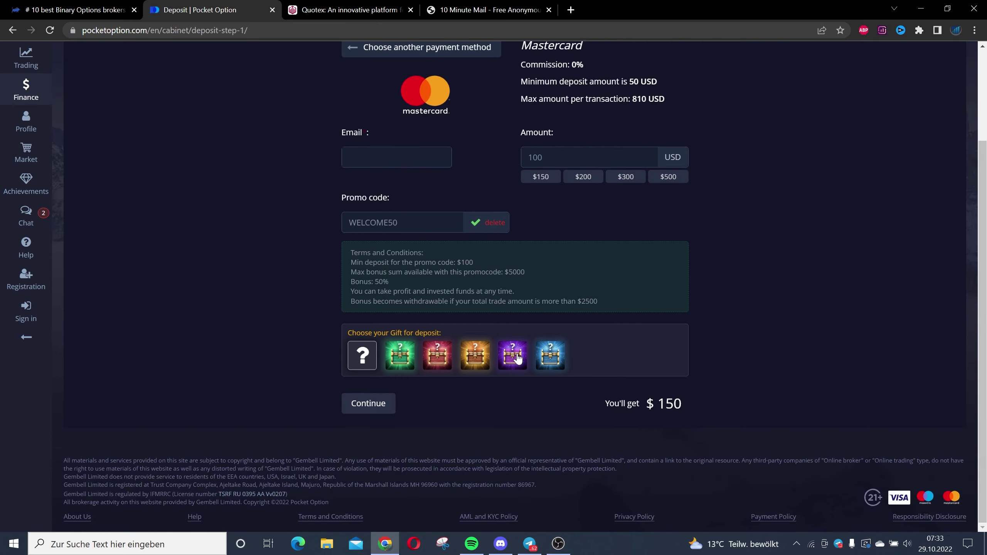
{"action": "scroll", "coordinate": [517, 352], "scroll_direction": "up", "scroll_amount": 2}
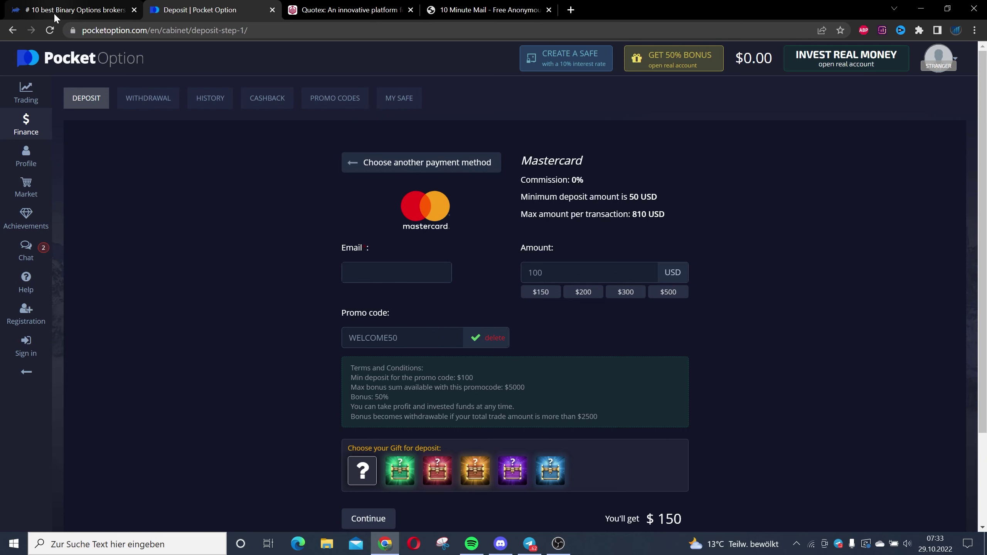
{"action": "mouse_move", "coordinate": [74, 9]}
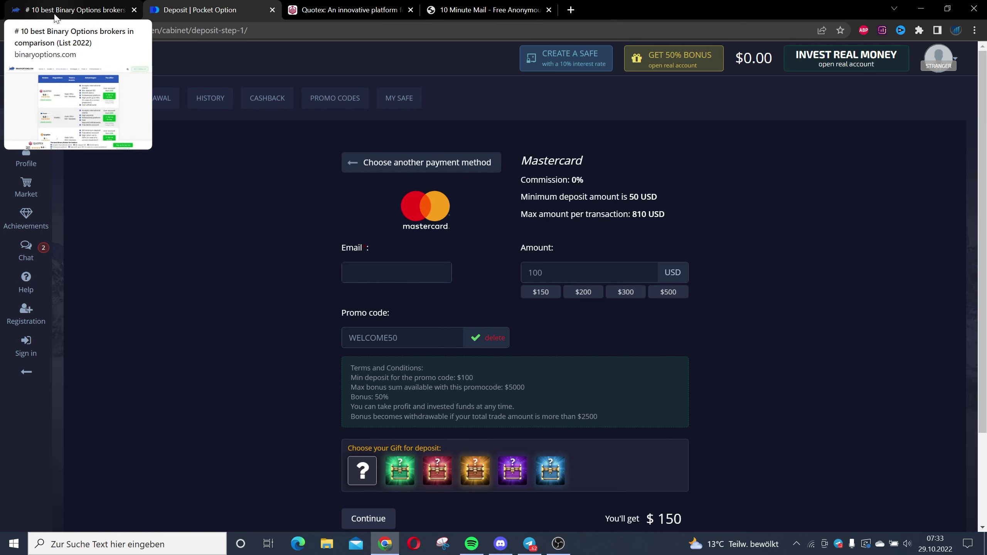
- Return to the binaryoptions.com homepage and its reviewed-brokers table
{"action": "left_click", "coordinate": [54, 13]}
{"action": "left_click", "coordinate": [138, 59]}
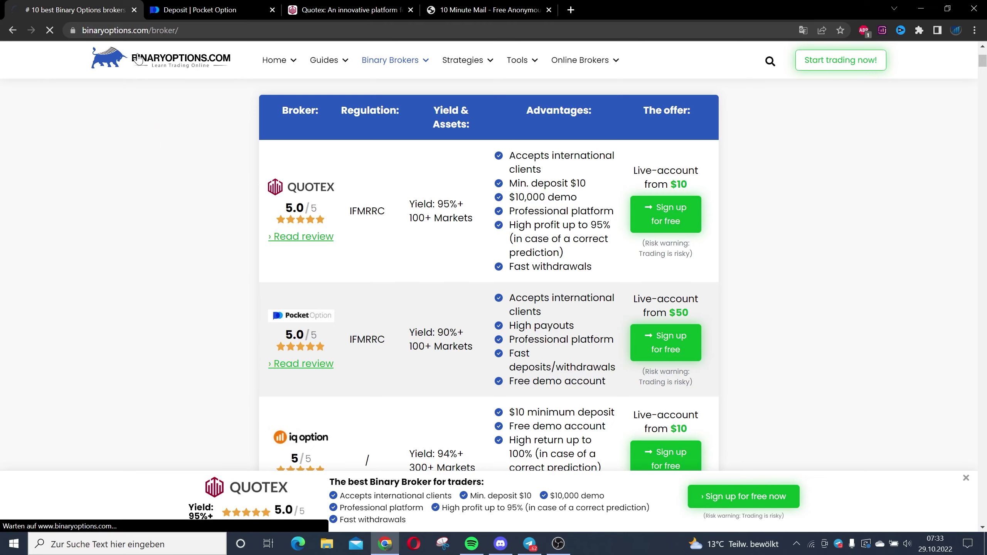
{"action": "scroll", "coordinate": [309, 324], "scroll_direction": "down", "scroll_amount": 4}
{"action": "scroll", "coordinate": [401, 348], "scroll_direction": "down", "scroll_amount": 5}
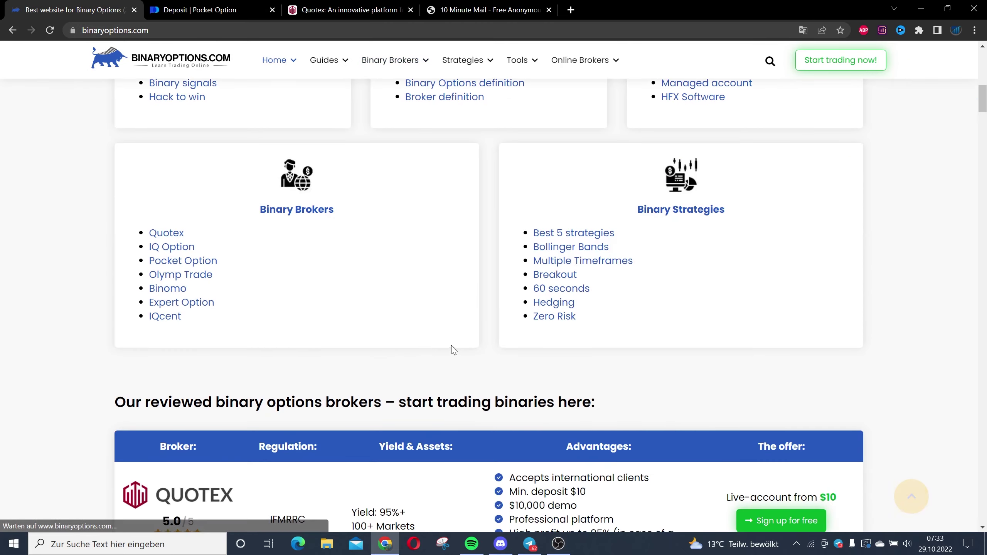
{"action": "scroll", "coordinate": [468, 354], "scroll_direction": "down", "scroll_amount": 2}
{"action": "scroll", "coordinate": [476, 357], "scroll_direction": "down", "scroll_amount": 5}
{"action": "scroll", "coordinate": [700, 319], "scroll_direction": "up", "scroll_amount": 4}
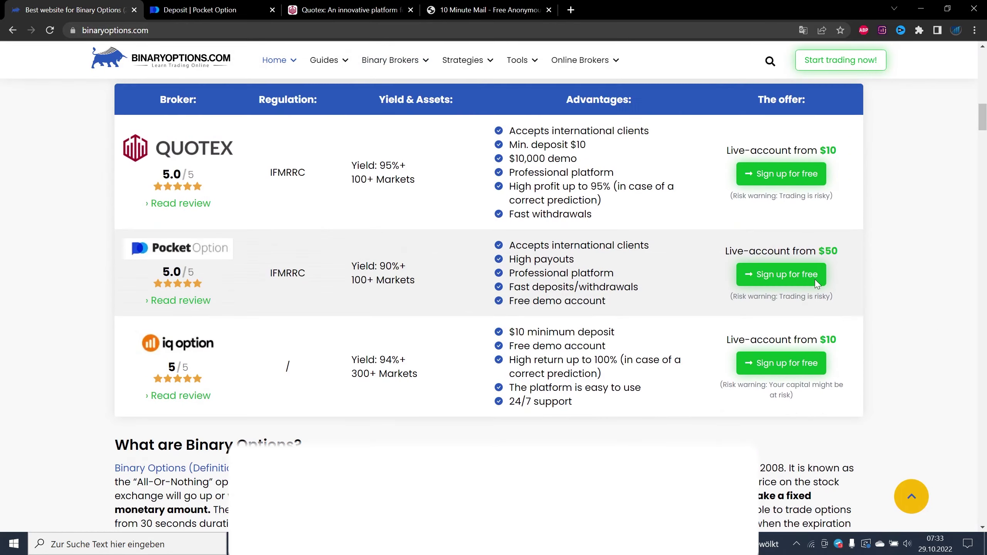